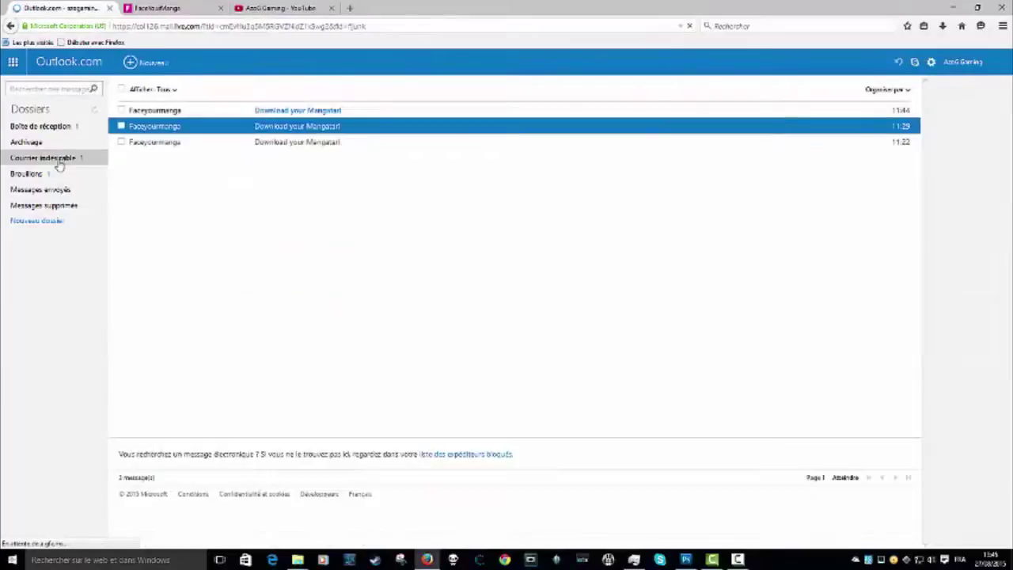
- Open the avatar download page linked in the 11:29 Faceyourmanga message
{"action": "left_click", "coordinate": [153, 111]}
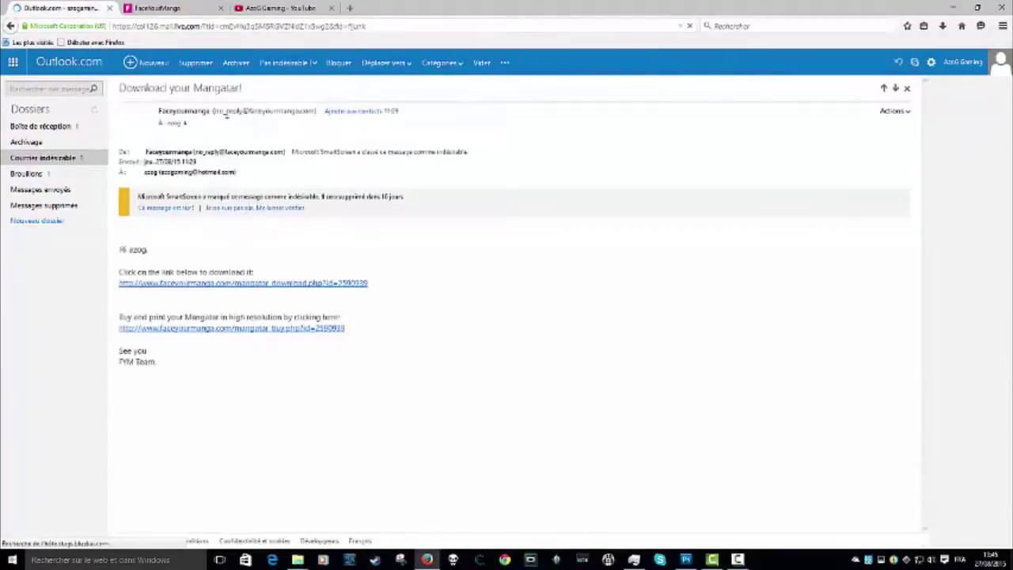
{"action": "left_click", "coordinate": [162, 283]}
{"action": "left_click", "coordinate": [353, 259]}
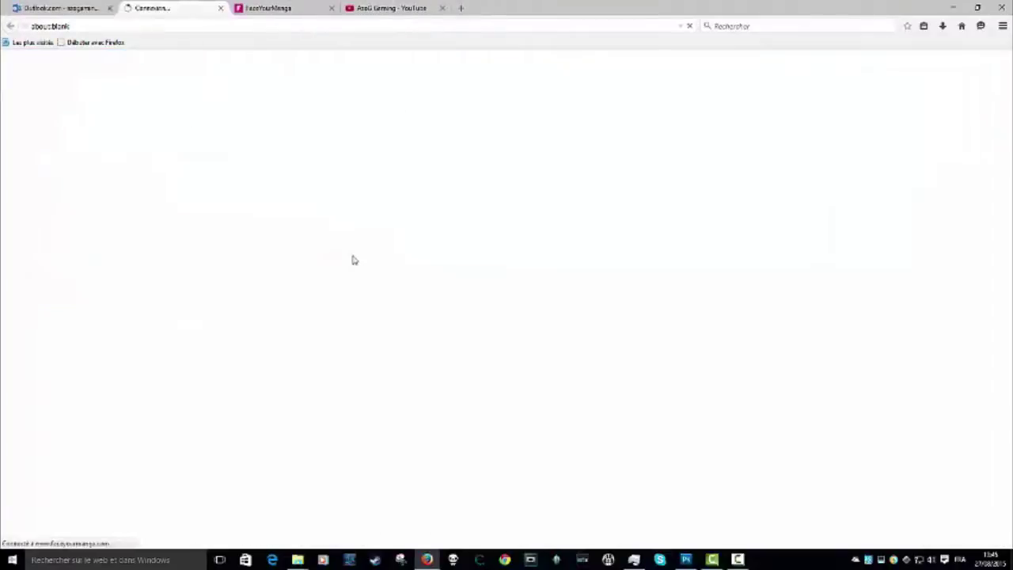
{"action": "scroll", "coordinate": [377, 232], "scroll_direction": "down", "scroll_amount": 2}
{"action": "scroll", "coordinate": [317, 285], "scroll_direction": "down", "scroll_amount": 1}
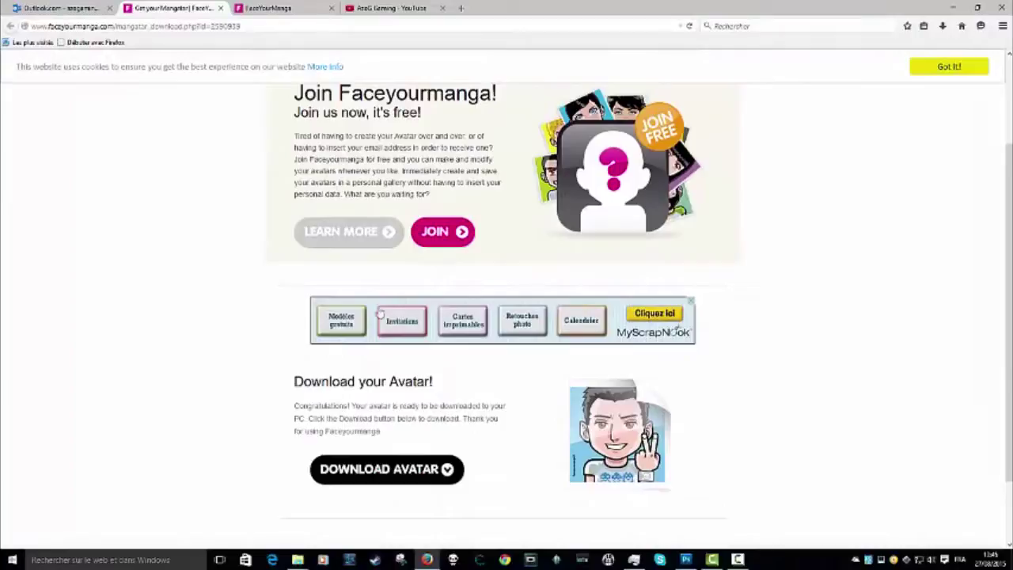
- Close the old FaceYourManga page that follows the avatar creation and return to the Outlook mailbox
{"action": "left_click", "coordinate": [247, 7]}
{"action": "scroll", "coordinate": [353, 185], "scroll_direction": "down", "scroll_amount": 4}
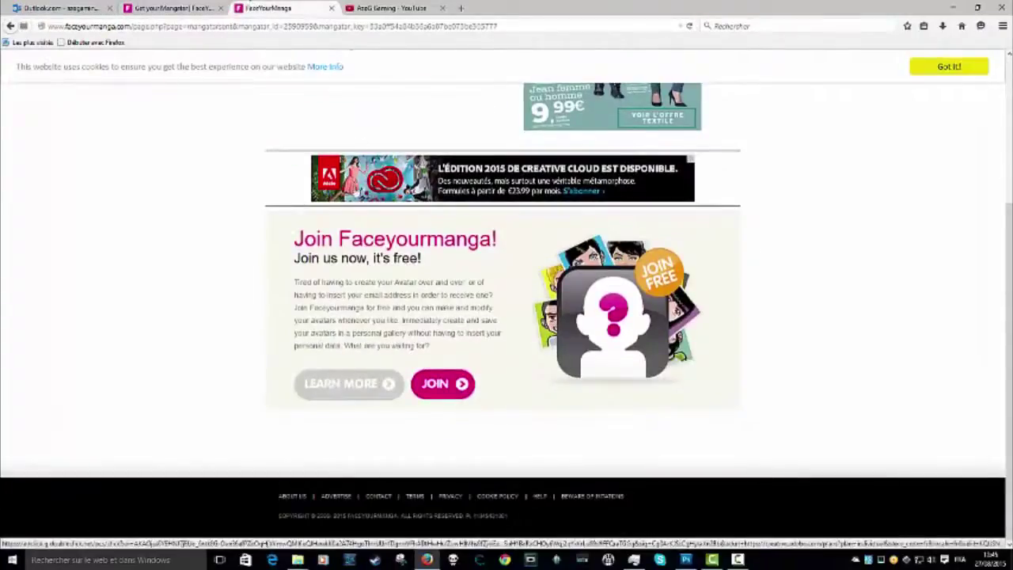
{"action": "left_click", "coordinate": [331, 8]}
{"action": "left_click", "coordinate": [103, 6]}
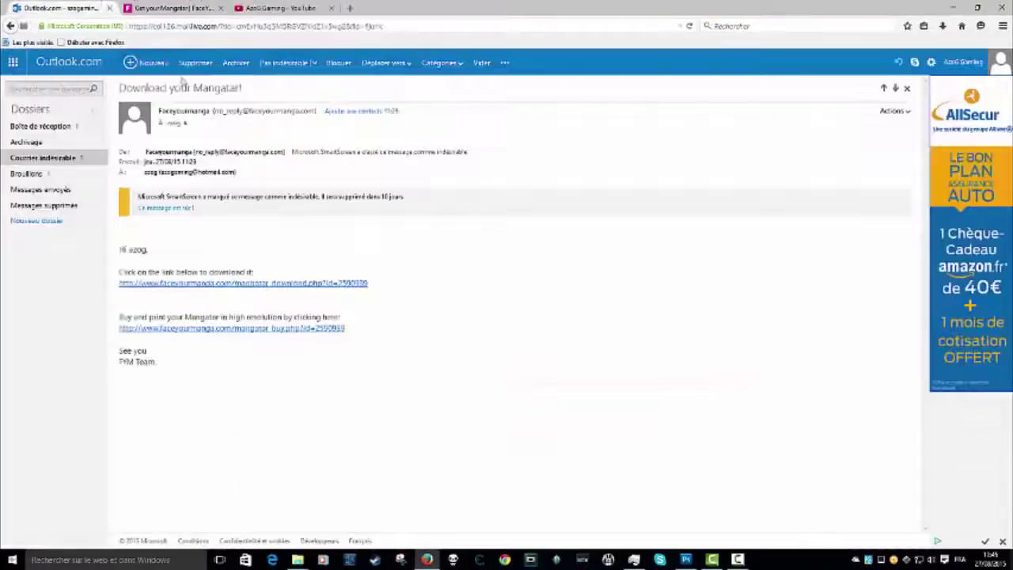
- Open the 11:44 Faceyourmanga message in the junk mail folder and follow its avatar download link
{"action": "left_click", "coordinate": [103, 157]}
{"action": "left_click", "coordinate": [140, 115]}
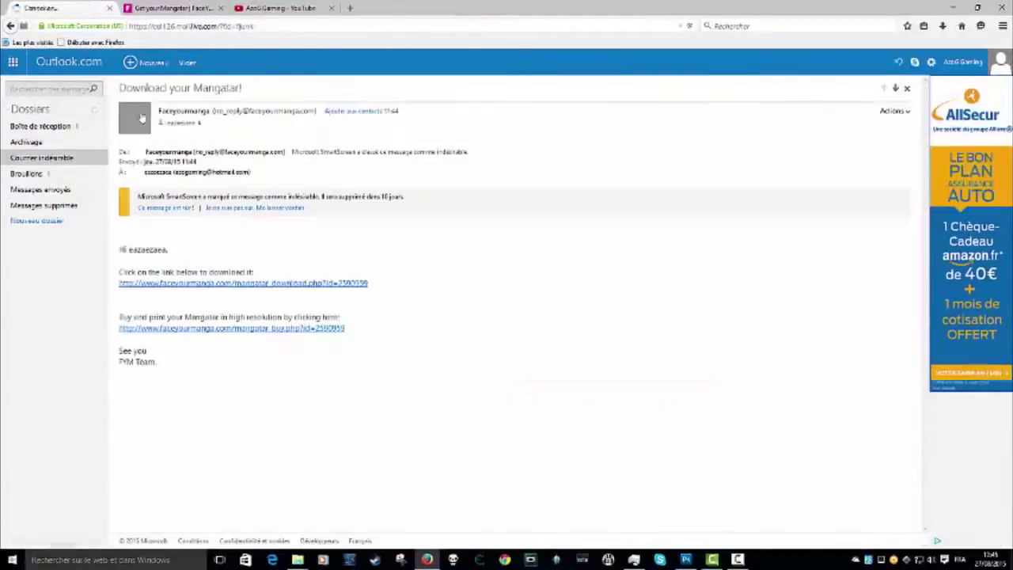
{"action": "left_click", "coordinate": [334, 285]}
{"action": "left_click", "coordinate": [333, 256]}
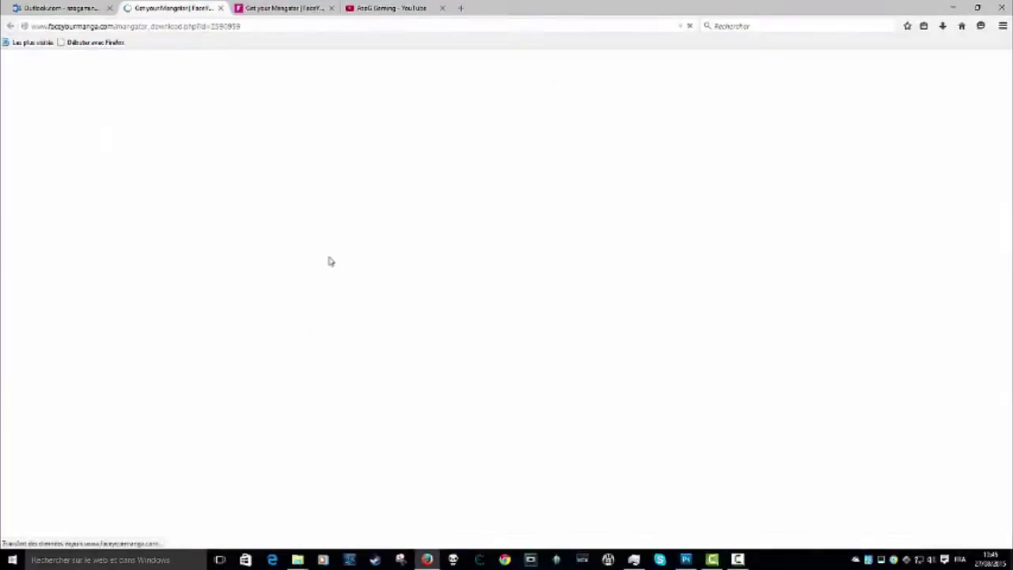
- Download the avatar and save it as the file eazaezaea.png
{"action": "scroll", "coordinate": [330, 259], "scroll_direction": "down", "scroll_amount": 3}
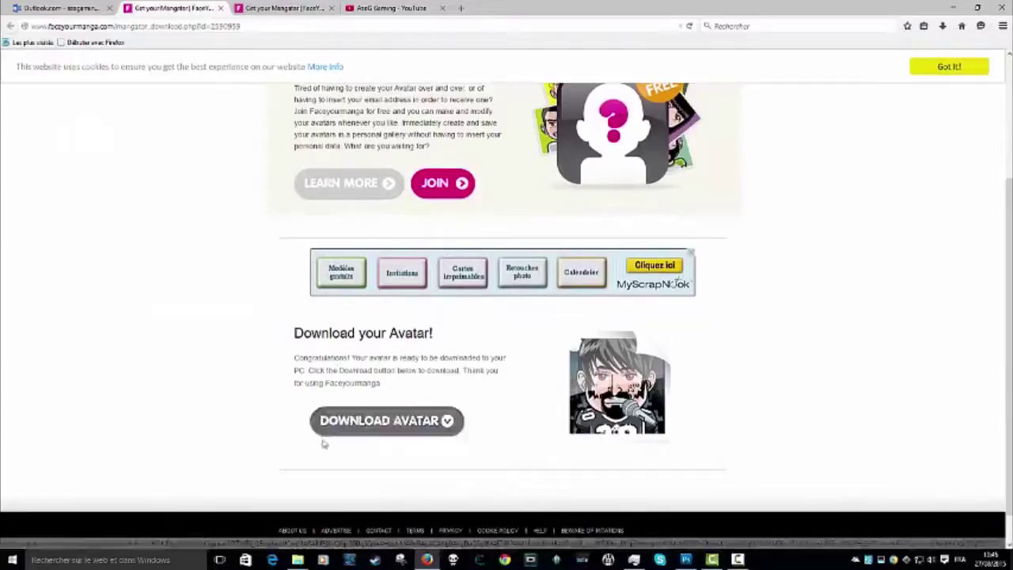
{"action": "left_click", "coordinate": [379, 431]}
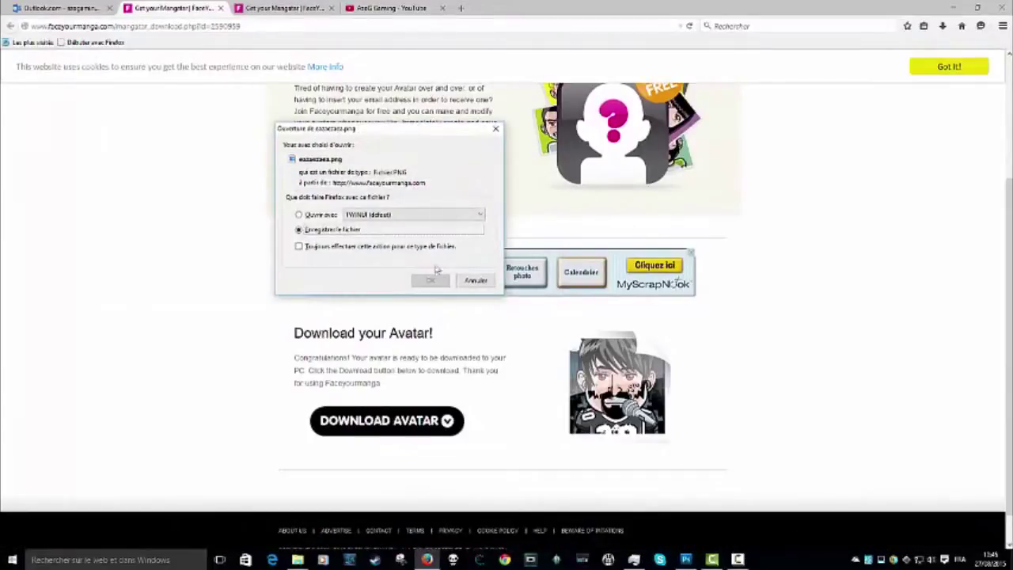
{"action": "left_click", "coordinate": [441, 286]}
- Dock the browser to half the screen and place the downloaded avatar image on the desktop
{"action": "left_click_drag", "start_coordinate": [681, 7], "coordinate": [1, 162]}
{"action": "left_click", "coordinate": [731, 4]}
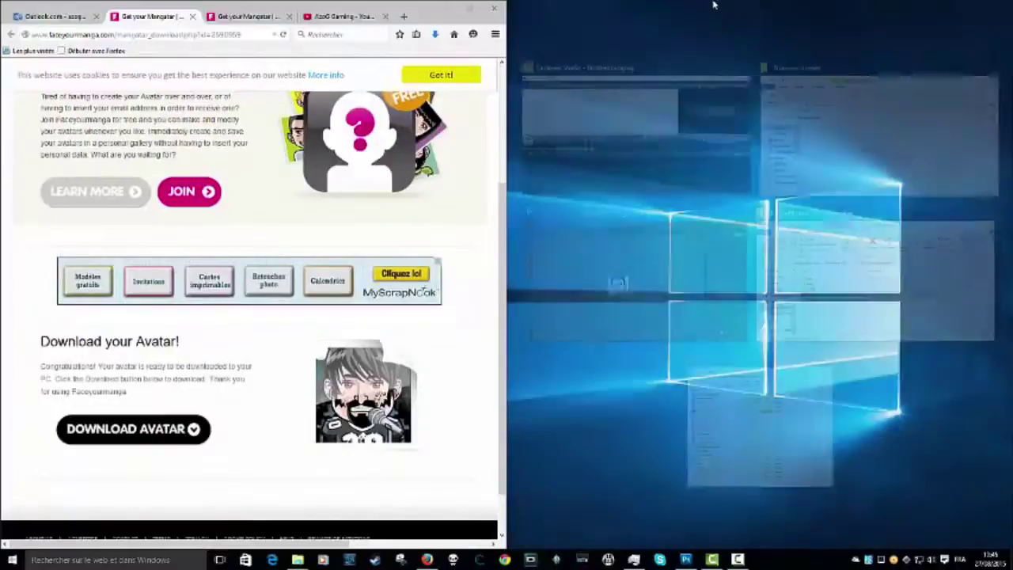
{"action": "left_click", "coordinate": [434, 35]}
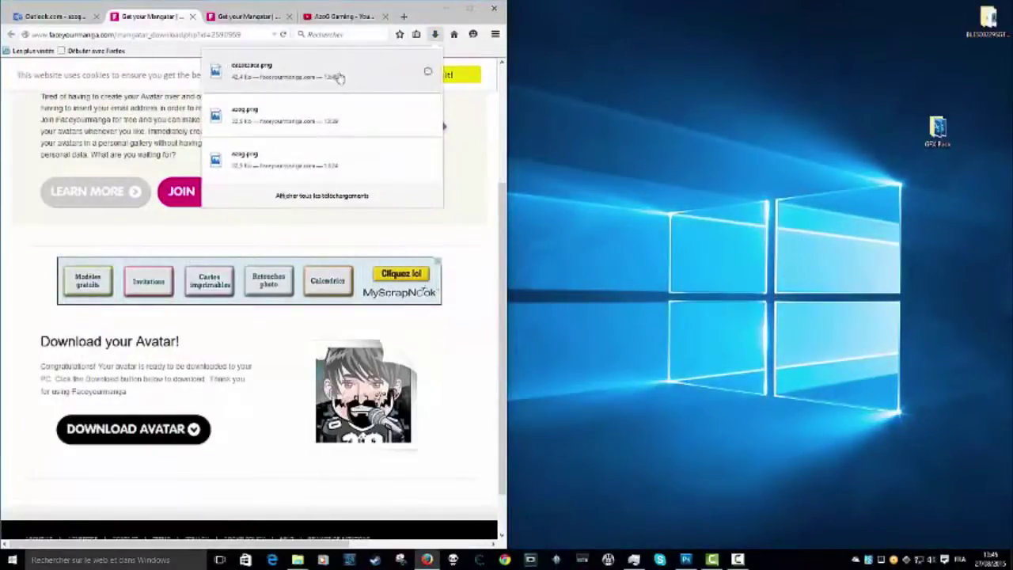
{"action": "left_click_drag", "start_coordinate": [661, 202], "coordinate": [679, 194]}
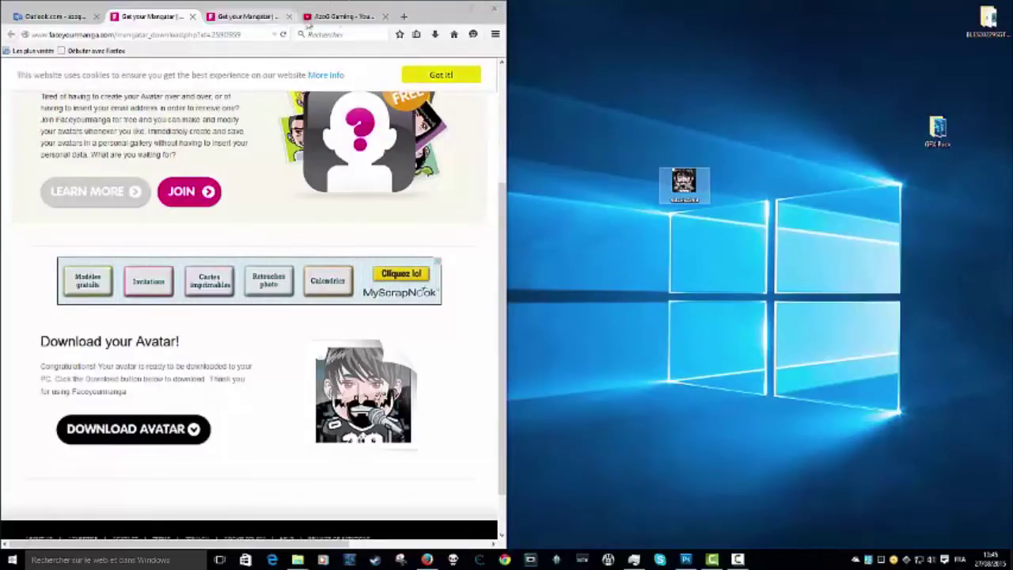
- Try to import the avatar image from the desktop as the YouTube channel's icon through Google+
{"action": "left_click", "coordinate": [340, 15]}
{"action": "left_click", "coordinate": [68, 129]}
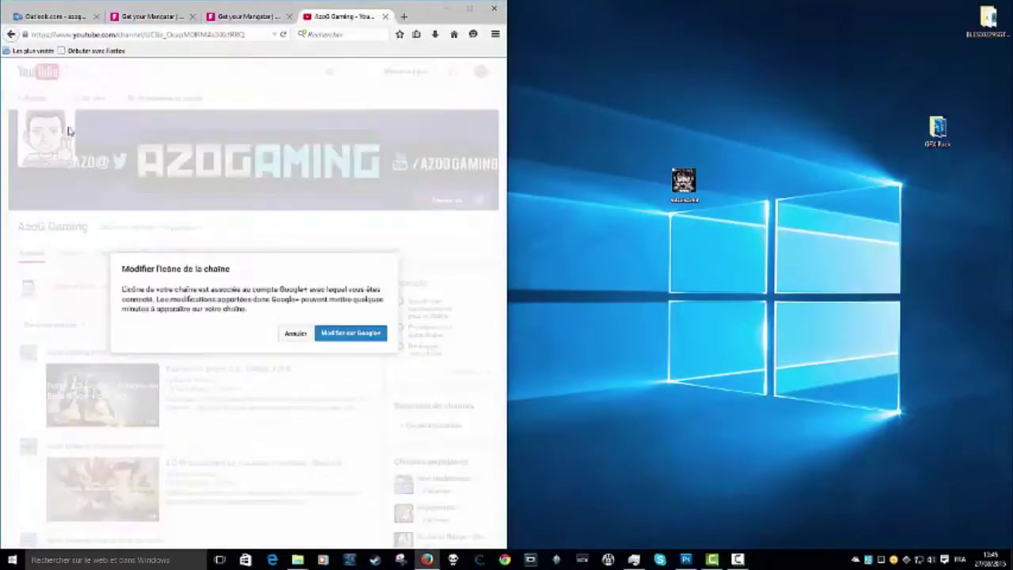
{"action": "left_click", "coordinate": [361, 334]}
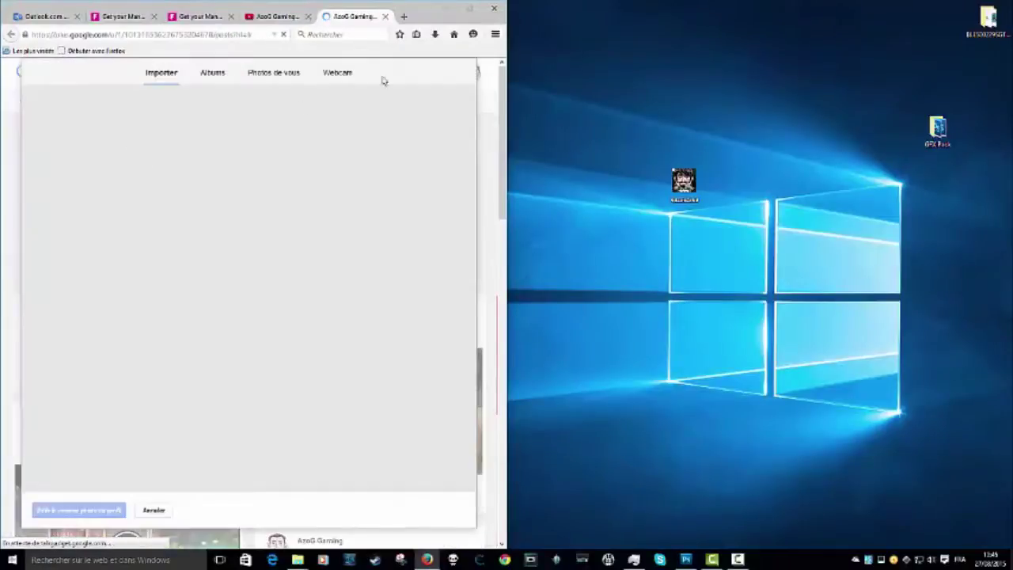
{"action": "left_click_drag", "start_coordinate": [684, 180], "coordinate": [369, 233]}
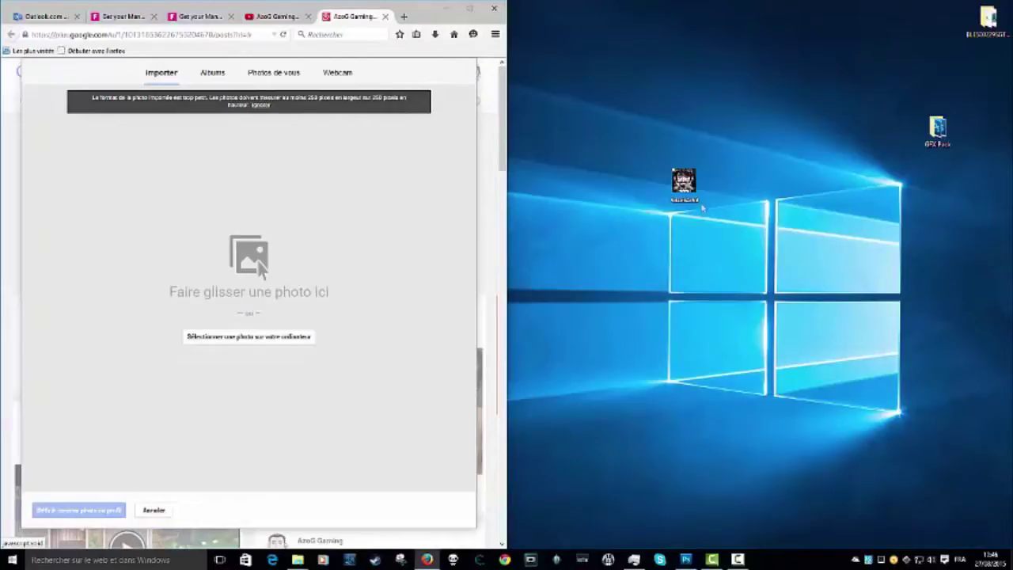
{"action": "left_click", "coordinate": [683, 184]}
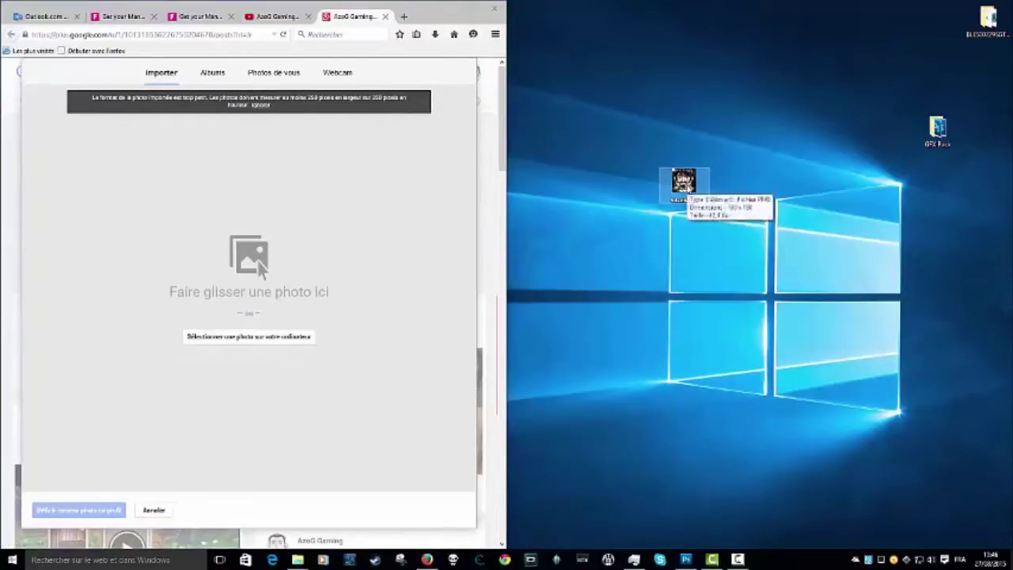
- Switch to Photoshop and close the open AzoGaming avatar document without saving its changes
{"action": "left_click", "coordinate": [686, 559]}
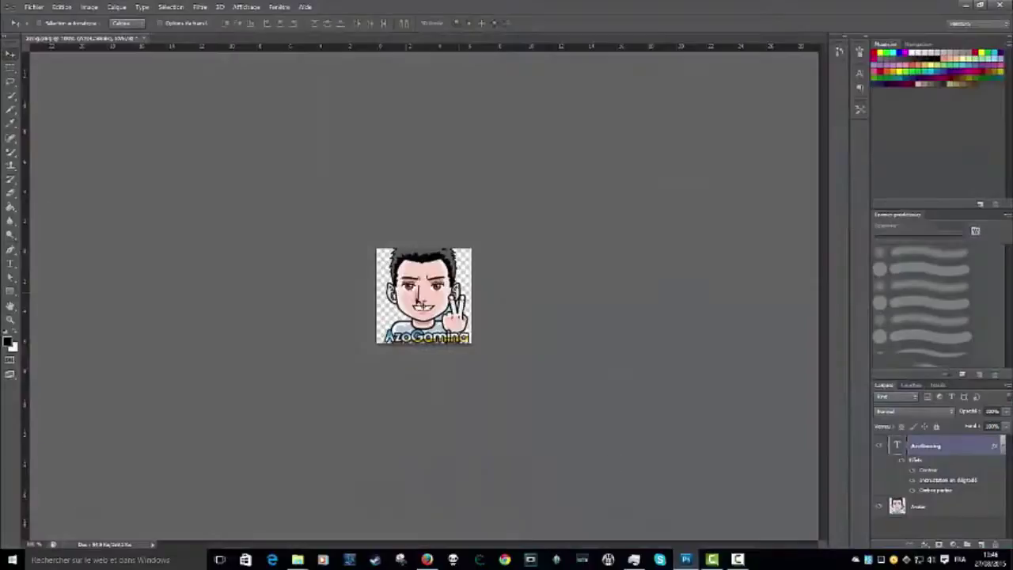
{"action": "left_click", "coordinate": [33, 6]}
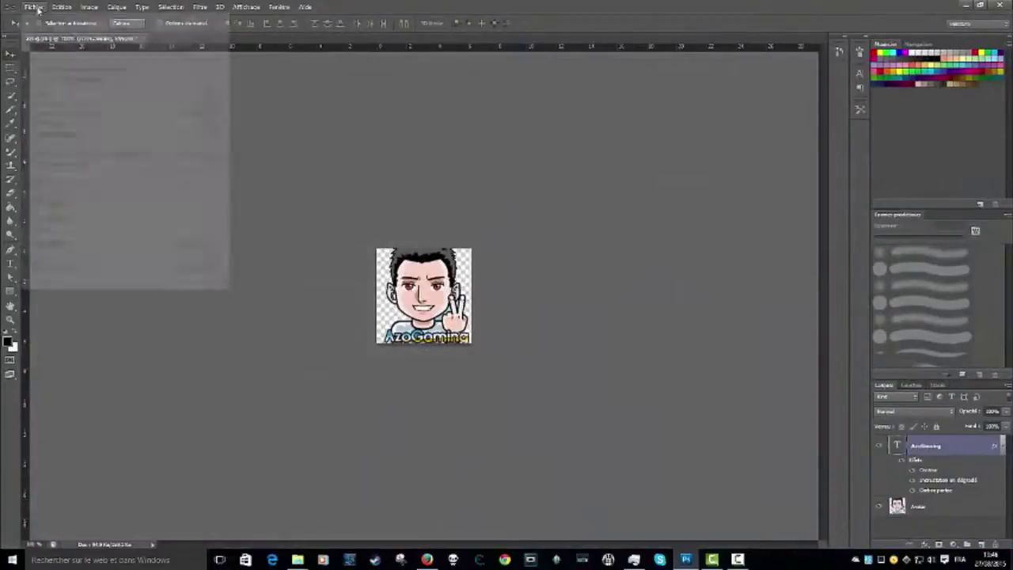
{"action": "left_click", "coordinate": [61, 99]}
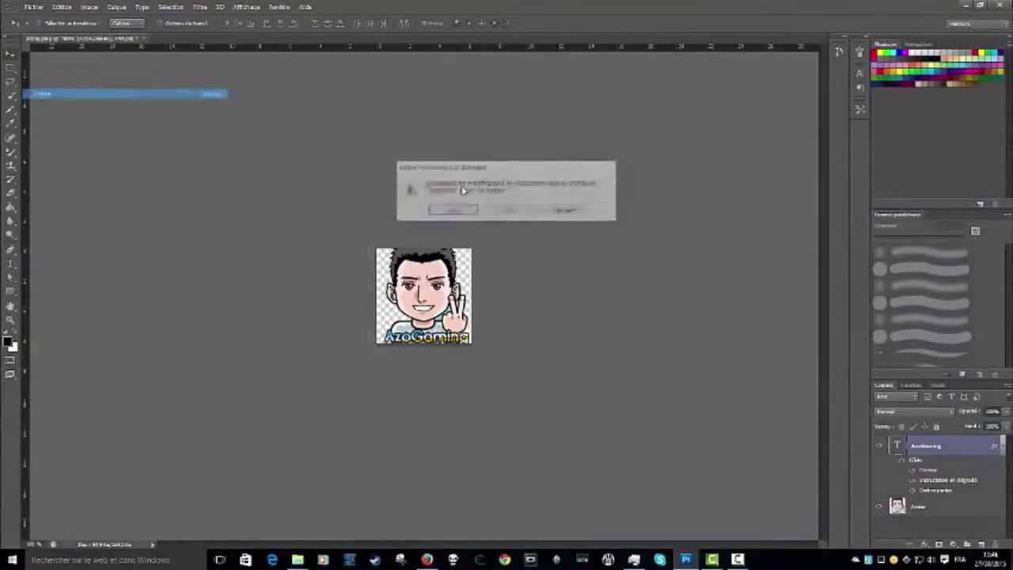
{"action": "left_click", "coordinate": [495, 211]}
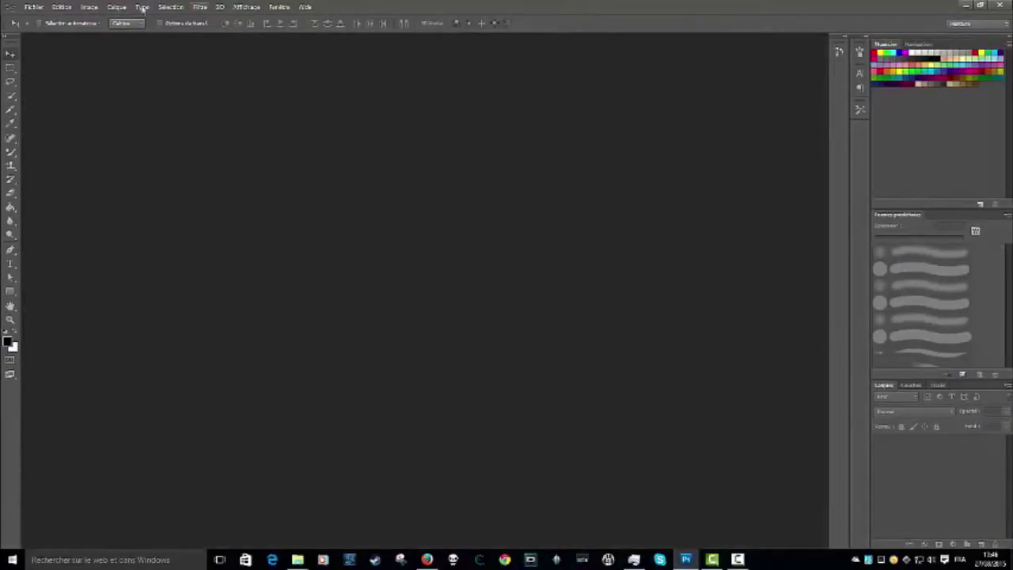
- Open the downloaded avatar image eazaezaea from the desktop folder (Bureau)
{"action": "left_click", "coordinate": [61, 6]}
{"action": "mouse_move", "coordinate": [33, 8]}
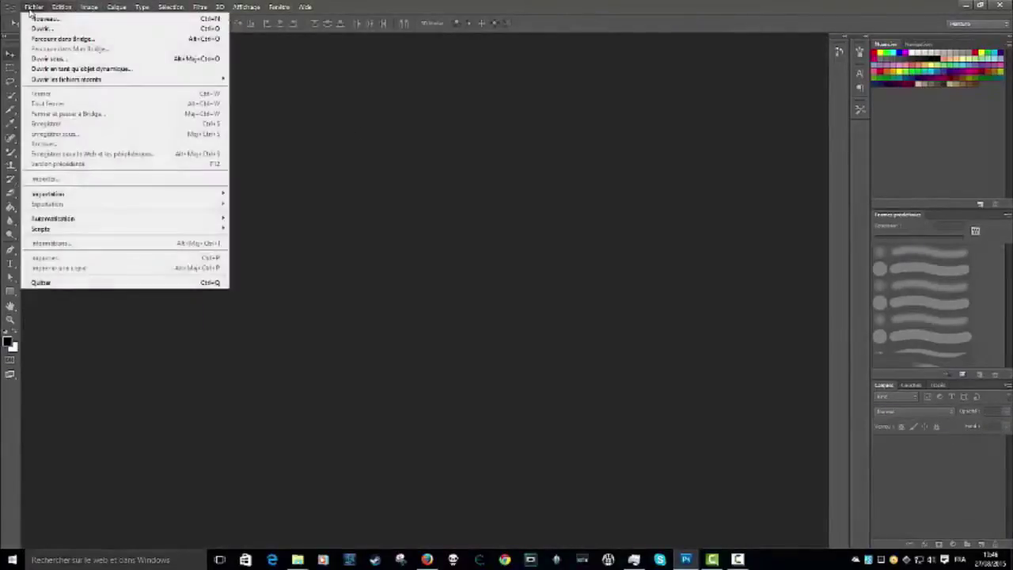
{"action": "left_click", "coordinate": [41, 28]}
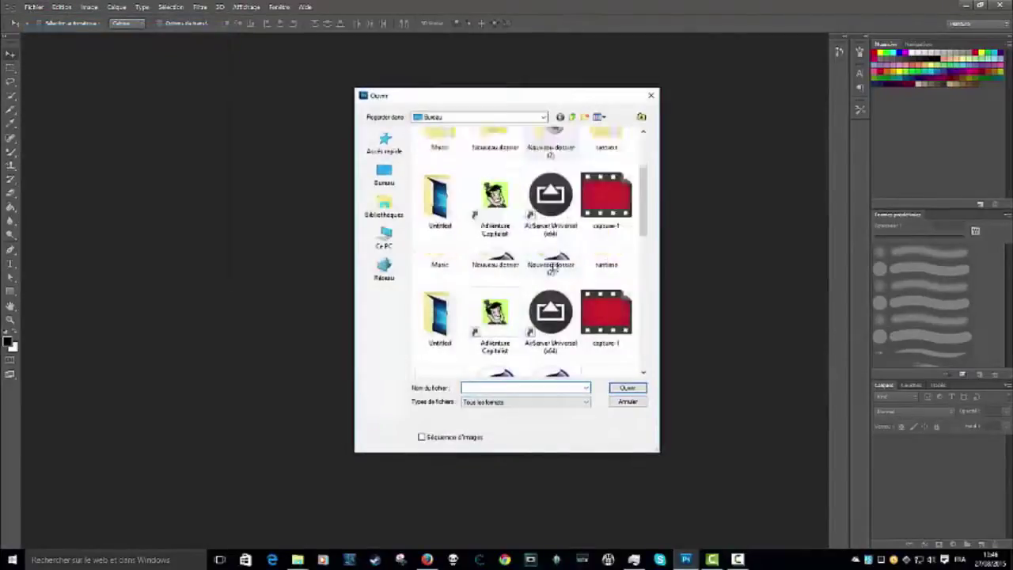
{"action": "scroll", "coordinate": [551, 269], "scroll_direction": "down", "scroll_amount": 3}
{"action": "left_click", "coordinate": [443, 198]}
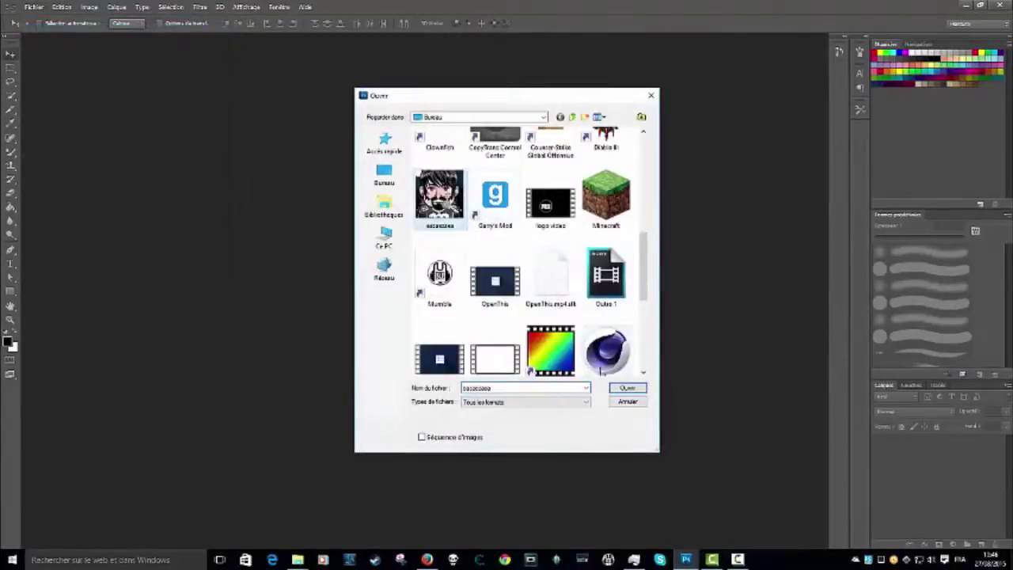
{"action": "left_click", "coordinate": [614, 387]}
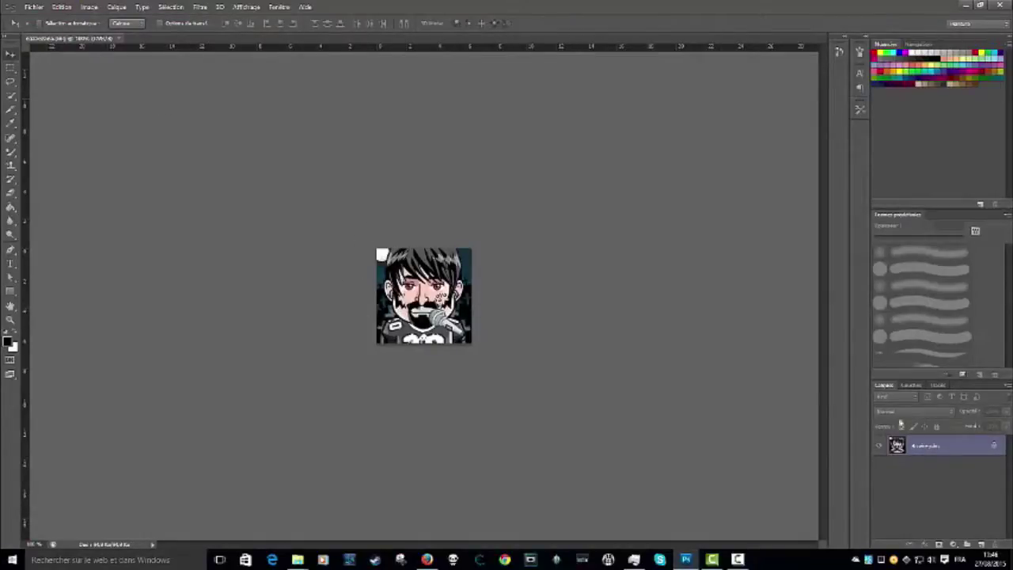
- Convert the locked background into an editable layer named Calque 0, with Normal mode and 100% opacity
{"action": "double_click", "coordinate": [995, 448]}
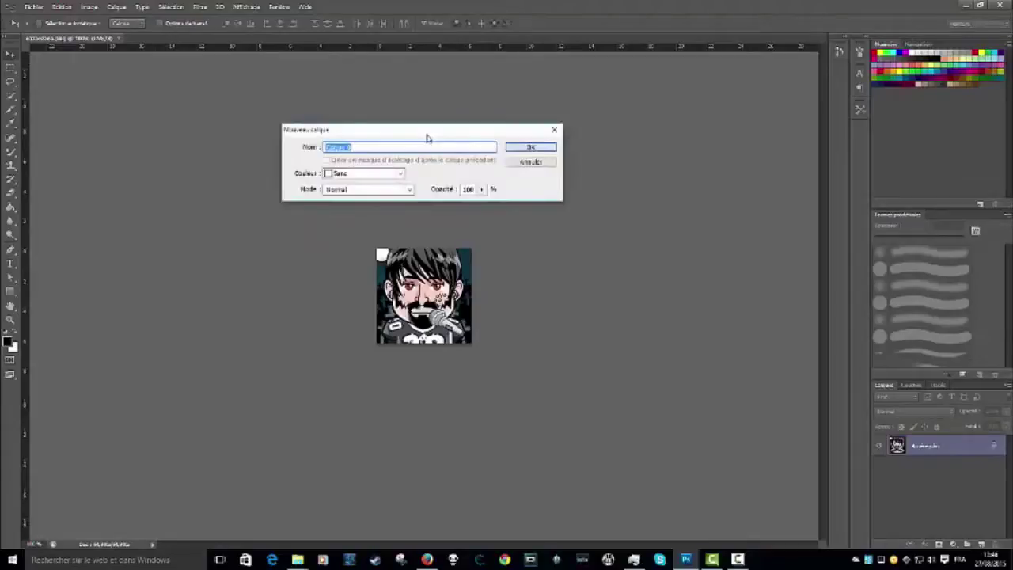
{"action": "left_click", "coordinate": [555, 130]}
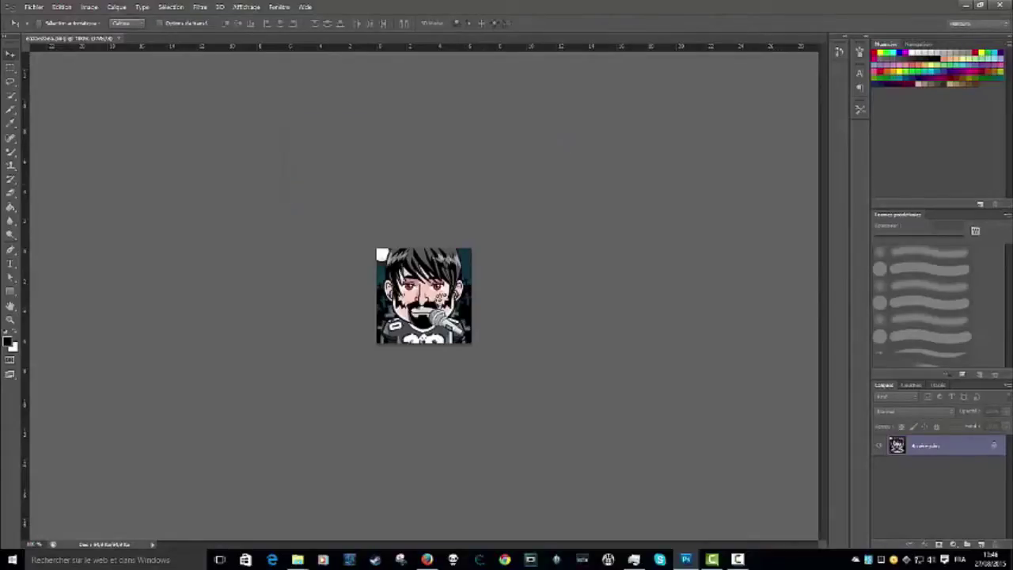
{"action": "double_click", "coordinate": [996, 448]}
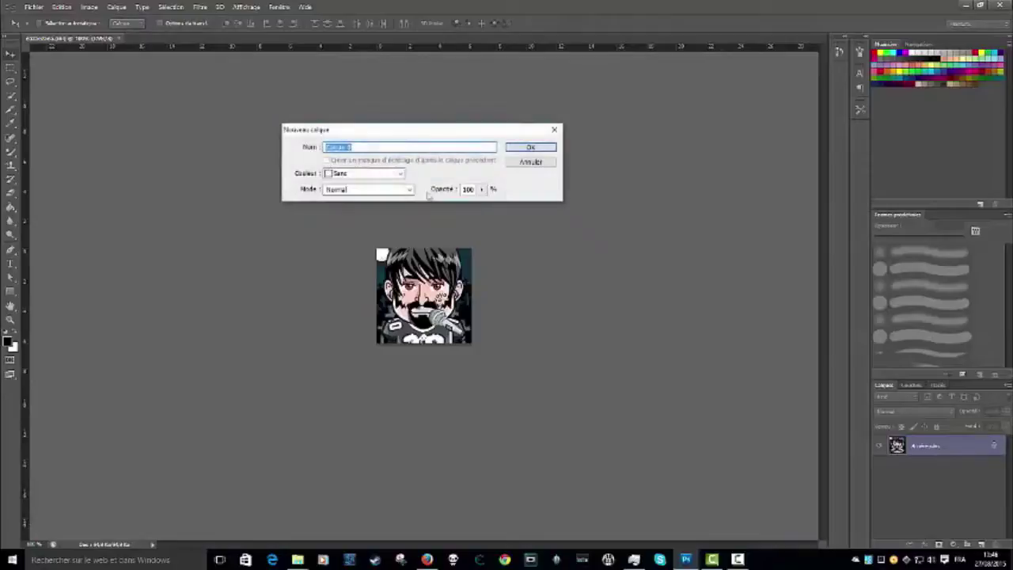
{"action": "left_click", "coordinate": [465, 147]}
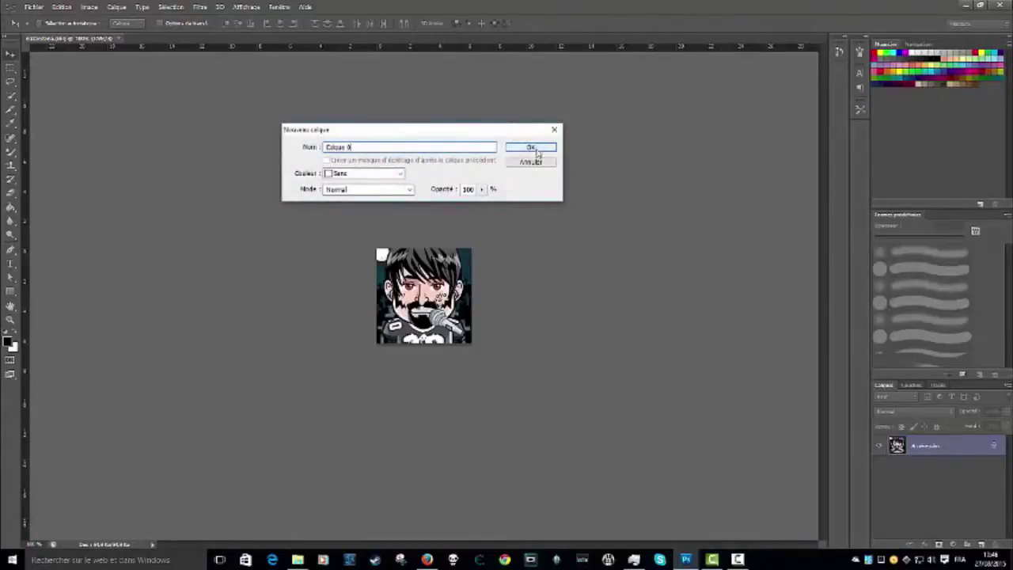
{"action": "left_click", "coordinate": [532, 149]}
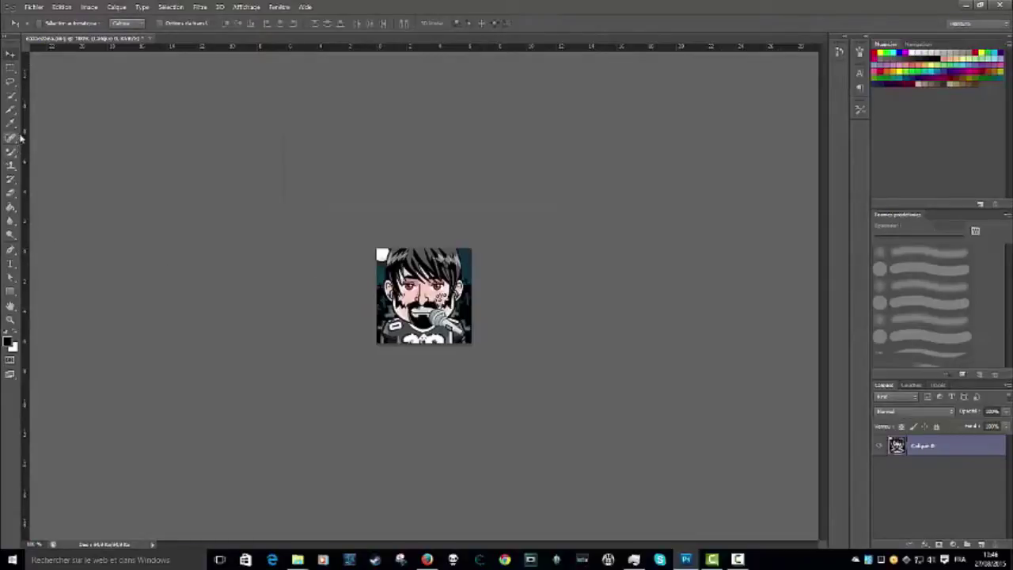
- Select the backdrop on both sides of the avatar with the Quick Selection tool and delete it
{"action": "left_click", "coordinate": [12, 95]}
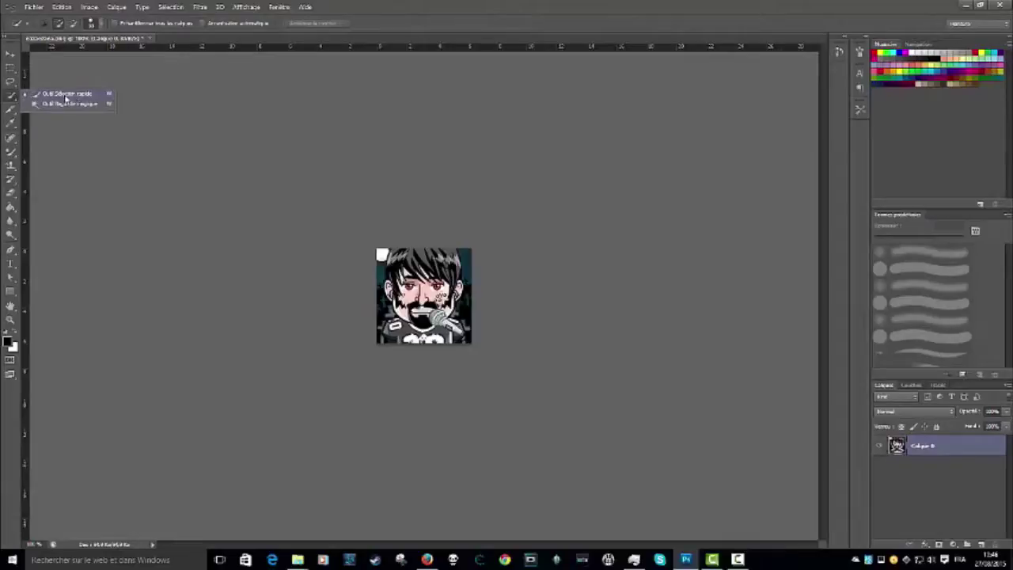
{"action": "left_click", "coordinate": [78, 95]}
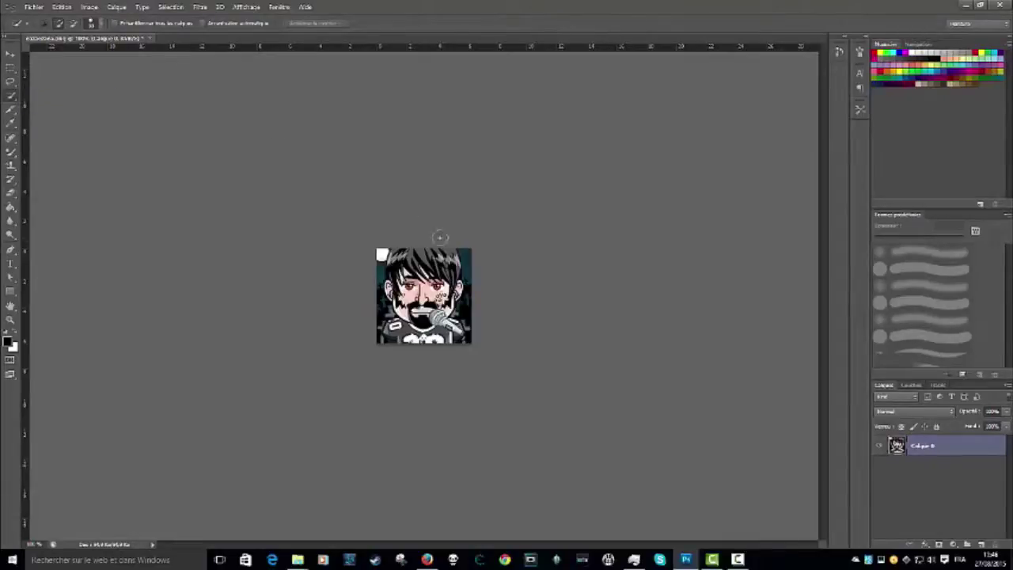
{"action": "left_click", "coordinate": [466, 258]}
{"action": "right_click", "coordinate": [472, 256]}
{"action": "left_click", "coordinate": [483, 267]}
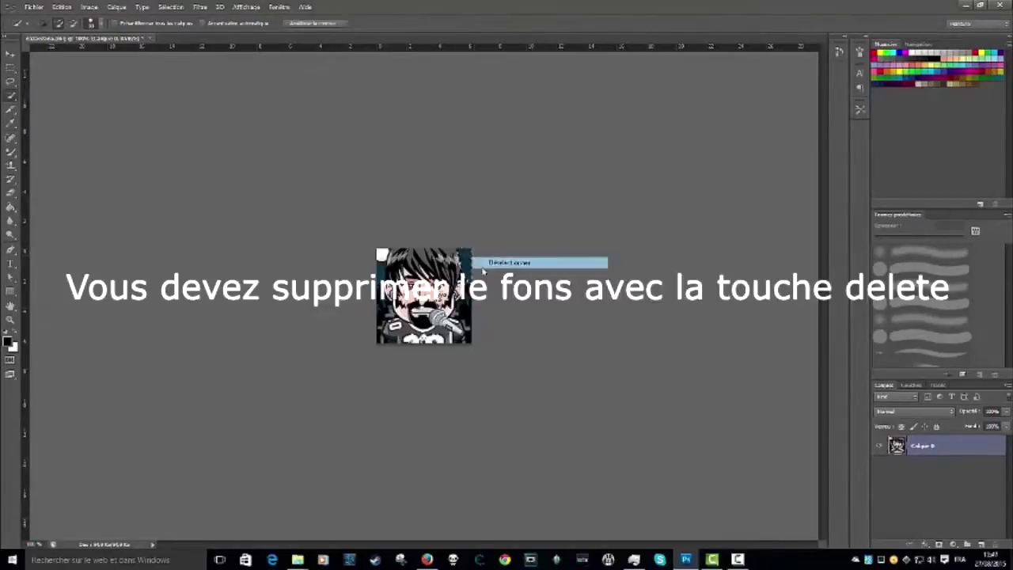
{"action": "left_click", "coordinate": [482, 264]}
{"action": "left_click", "coordinate": [471, 254]}
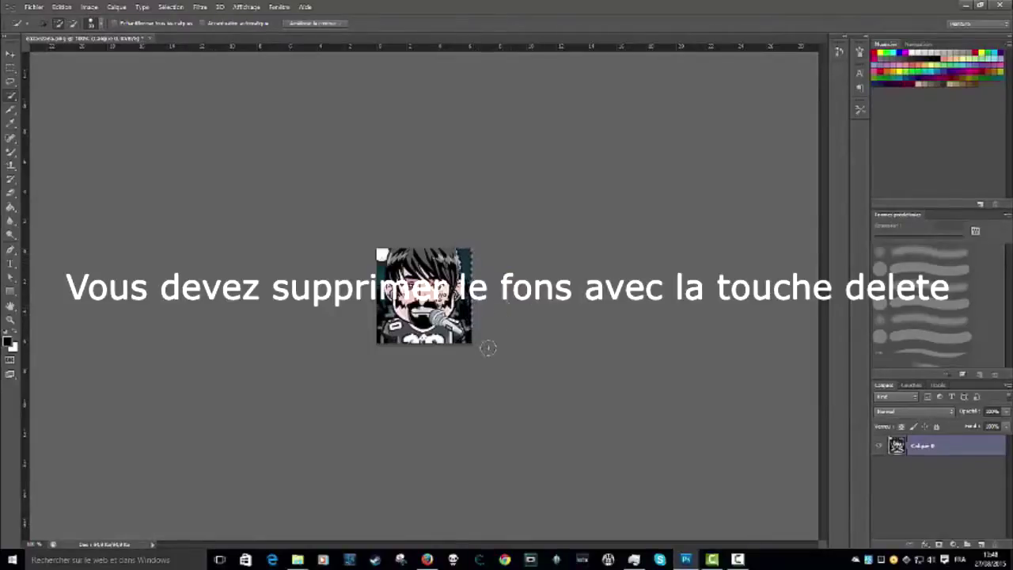
{"action": "key", "text": "Delete"}
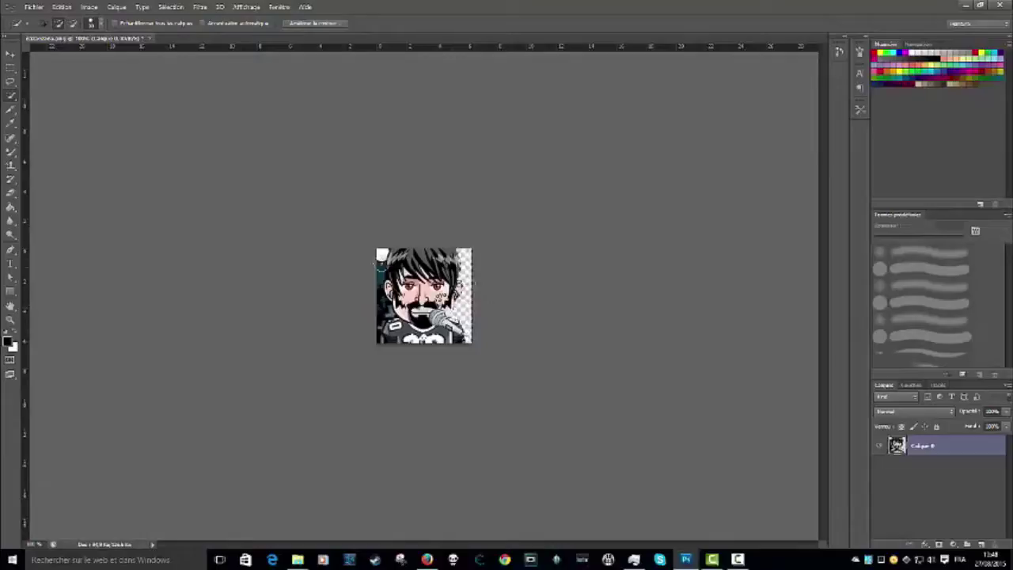
{"action": "left_click_drag", "start_coordinate": [378, 271], "coordinate": [380, 296]}
{"action": "key", "text": "Delete"}
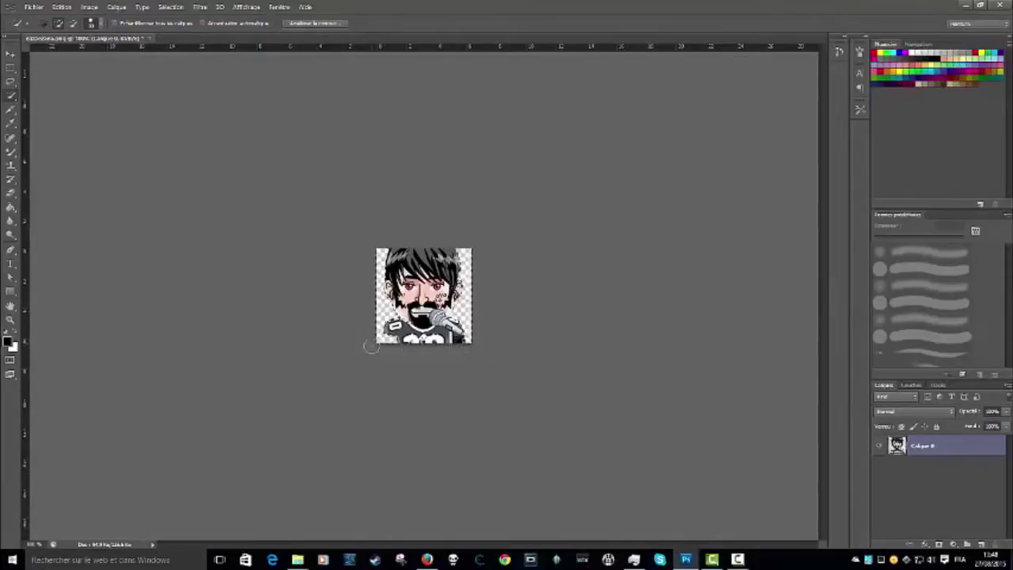
- Deselect the current selection around the avatar and activate the Move tool
{"action": "right_click", "coordinate": [458, 265]}
{"action": "left_click", "coordinate": [475, 272]}
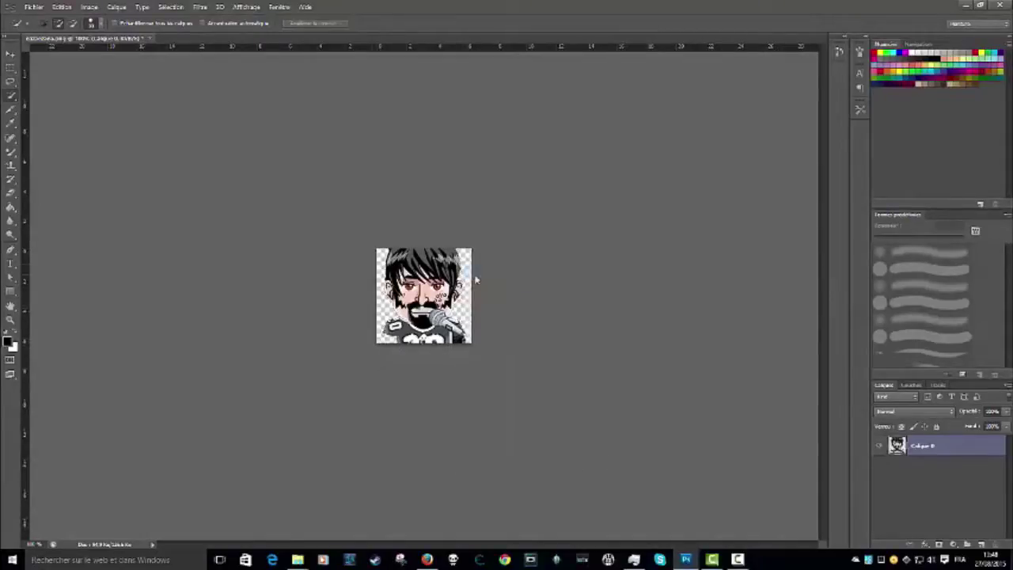
{"action": "left_click", "coordinate": [7, 54]}
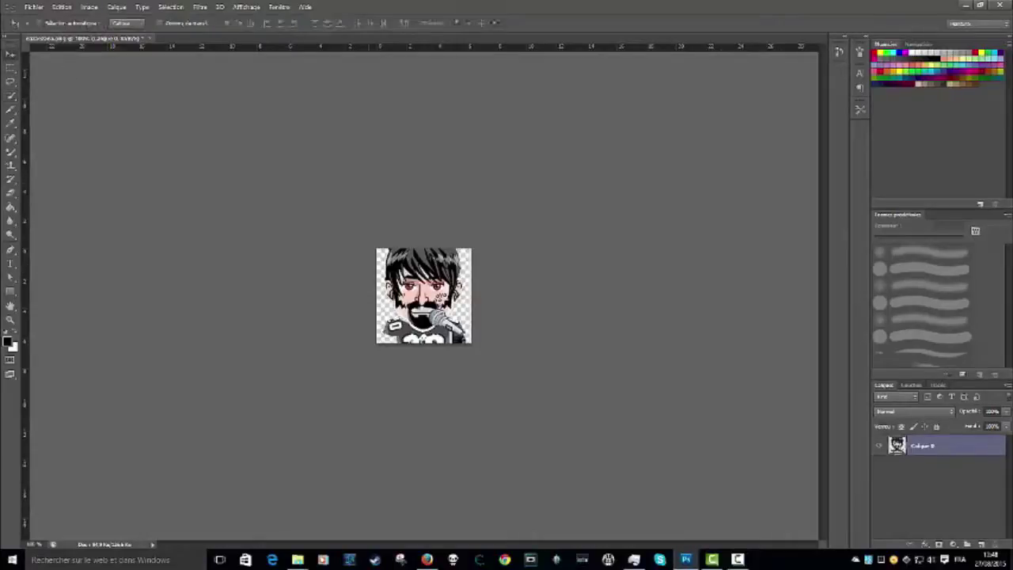
- Add the text Azog and position it across the front of the avatar's jersey
{"action": "left_click", "coordinate": [10, 263]}
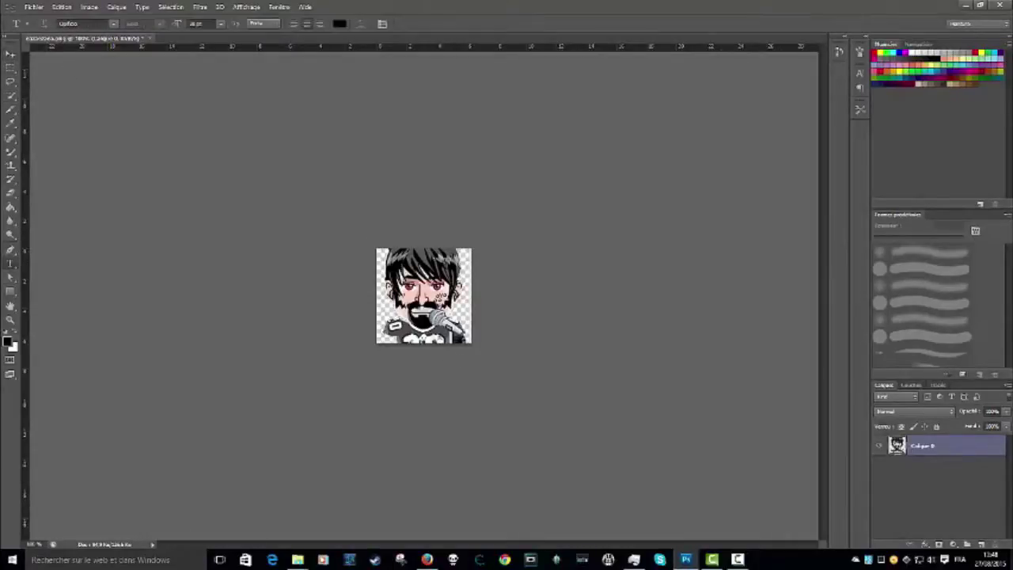
{"action": "left_click", "coordinate": [486, 327]}
{"action": "type", "text": "AZER"}
{"action": "mouse_move", "coordinate": [447, 330]}
{"action": "left_mouse_down"}
{"action": "mouse_move", "coordinate": [447, 361]}
{"action": "mouse_move", "coordinate": [456, 348]}
{"action": "left_mouse_up"}
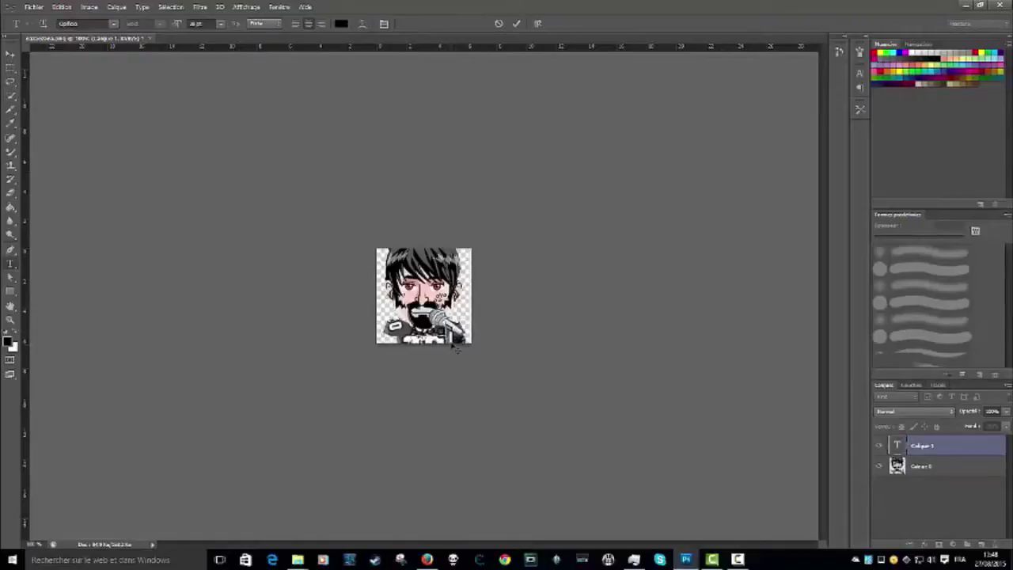
{"action": "left_click_drag", "start_coordinate": [449, 349], "coordinate": [446, 344]}
{"action": "left_click_drag", "start_coordinate": [453, 343], "coordinate": [451, 346]}
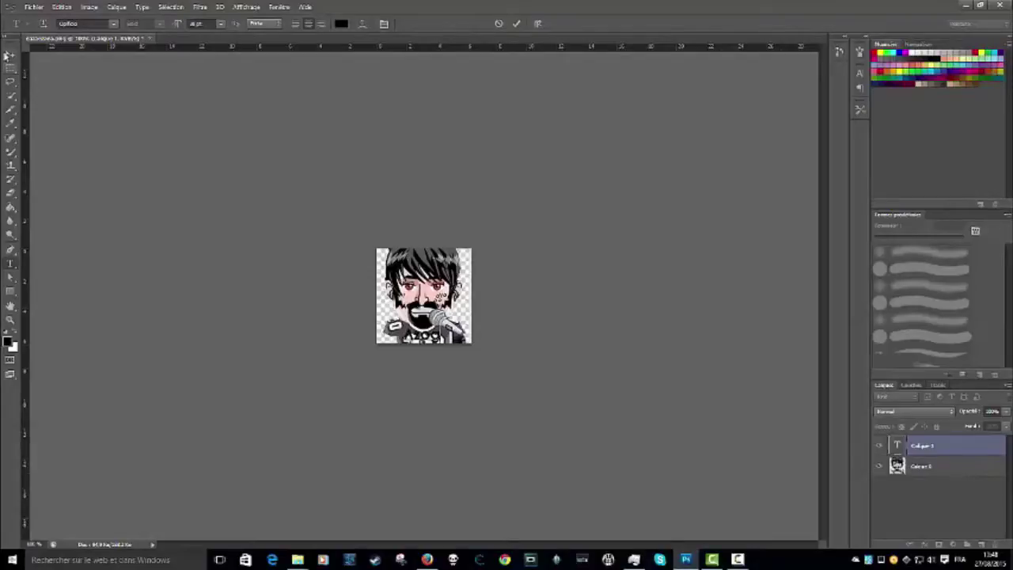
{"action": "left_click", "coordinate": [10, 53]}
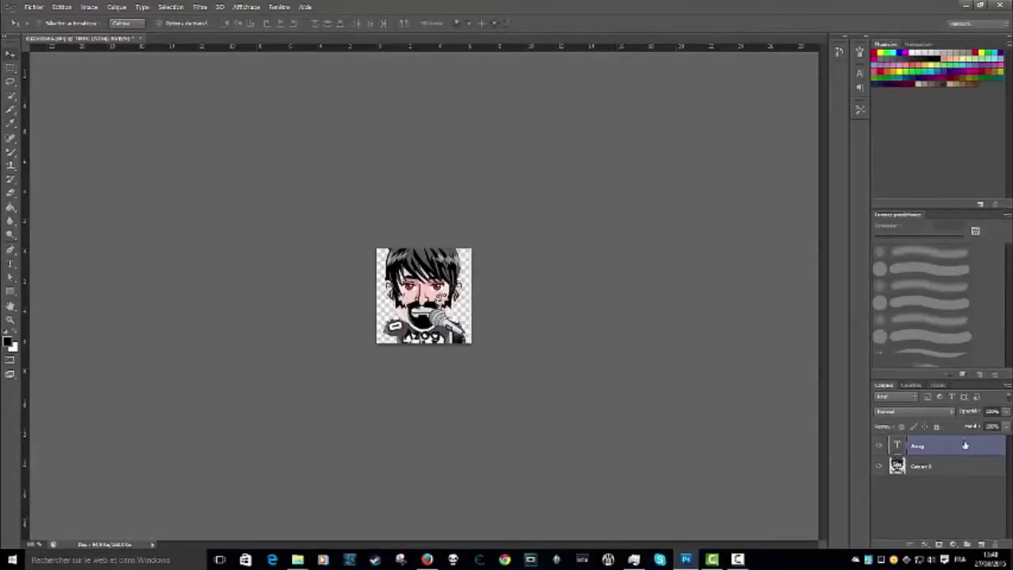
- Open the blending options for the Azog text layer
{"action": "right_click", "coordinate": [919, 445]}
{"action": "left_click", "coordinate": [927, 466]}
{"action": "right_click", "coordinate": [918, 448]}
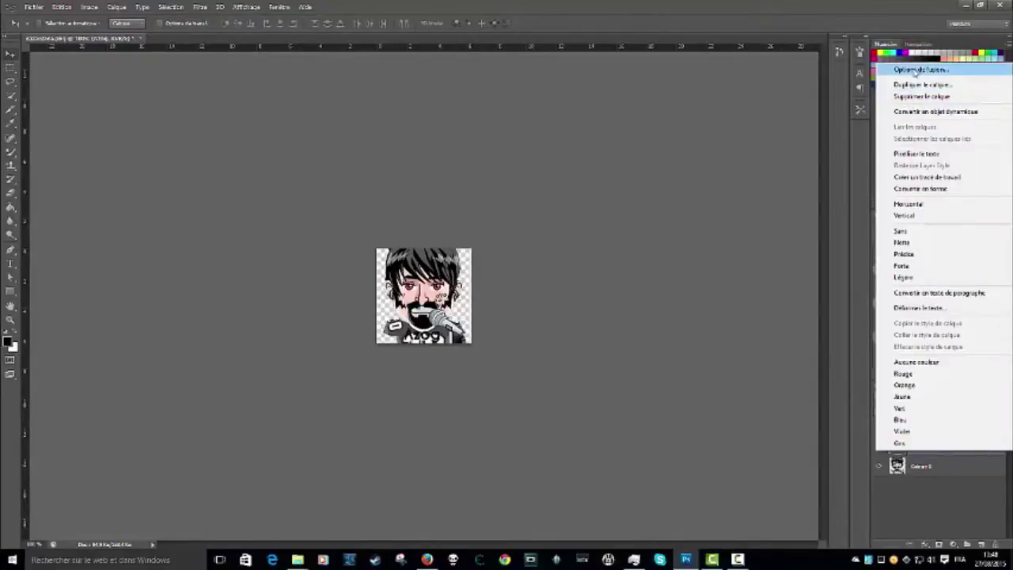
{"action": "left_click", "coordinate": [912, 66]}
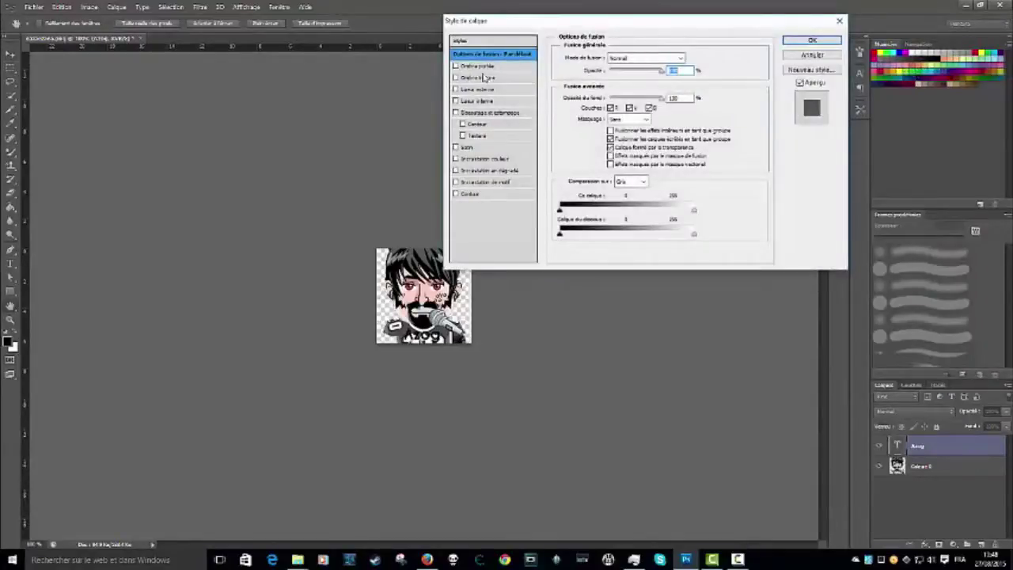
- Try the drop shadow and the bevel and emboss effects on the Azog text
{"action": "left_click", "coordinate": [480, 67]}
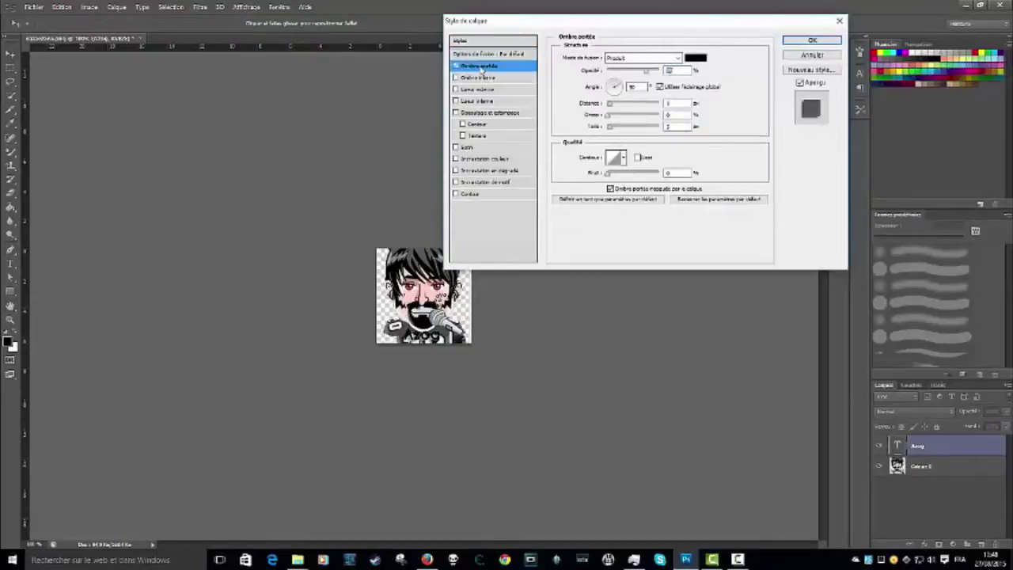
{"action": "left_click", "coordinate": [456, 67]}
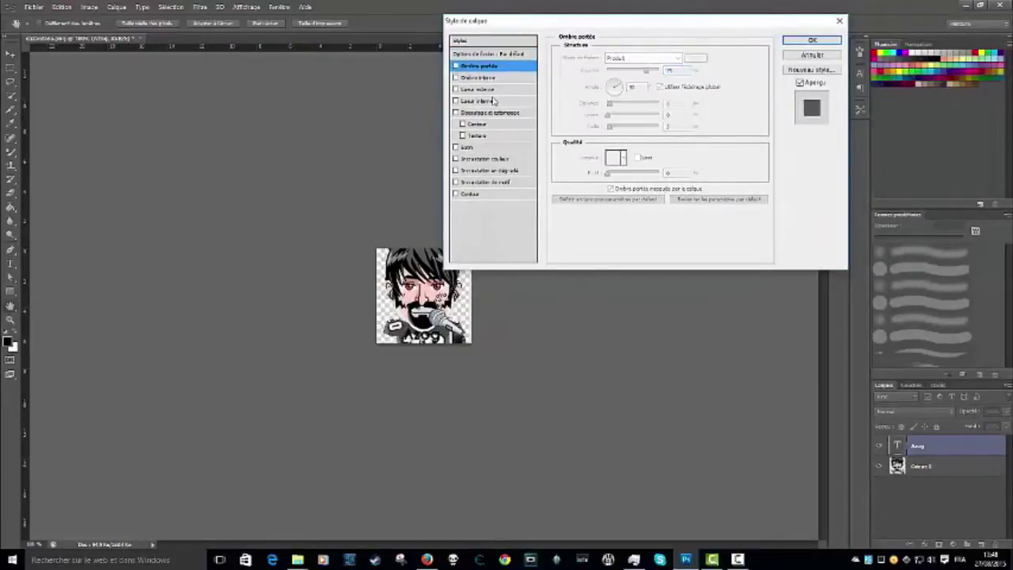
{"action": "left_click", "coordinate": [483, 113]}
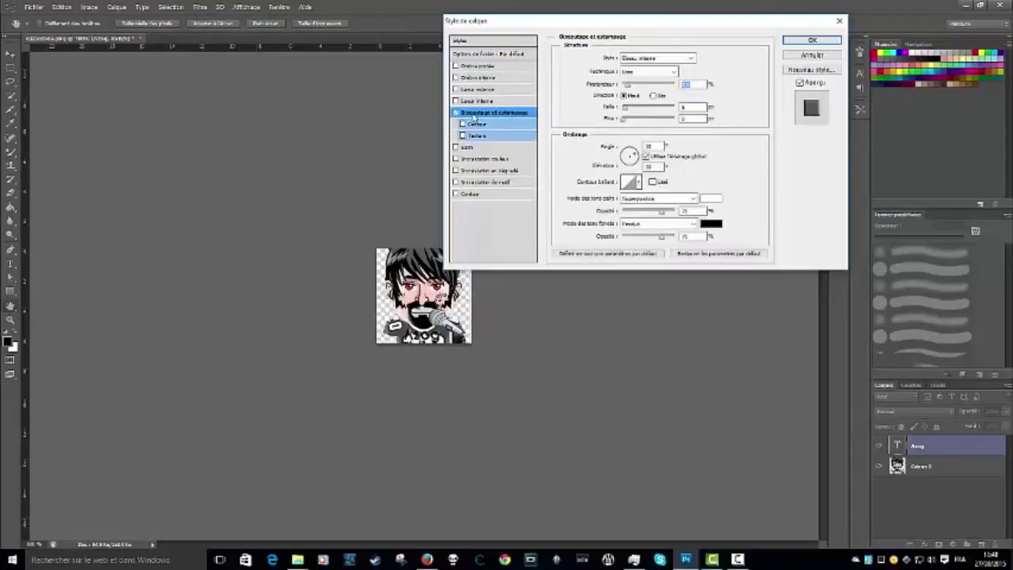
{"action": "left_click", "coordinate": [457, 113]}
{"action": "left_click", "coordinate": [456, 113]}
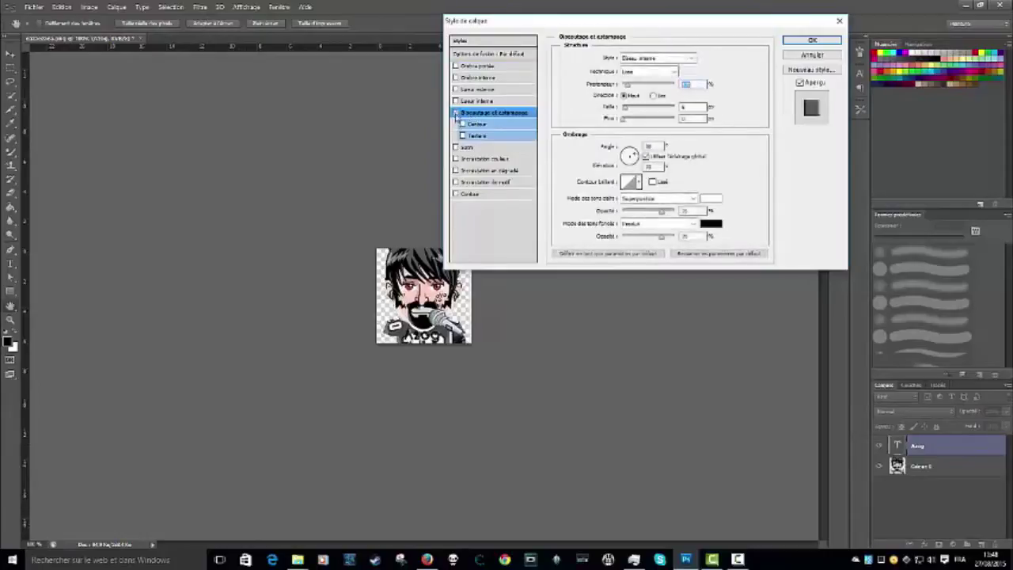
{"action": "left_click", "coordinate": [456, 113]}
- Add a gradient overlay to the Azog text using the blue-and-gold Chrome preset
{"action": "left_click", "coordinate": [475, 171]}
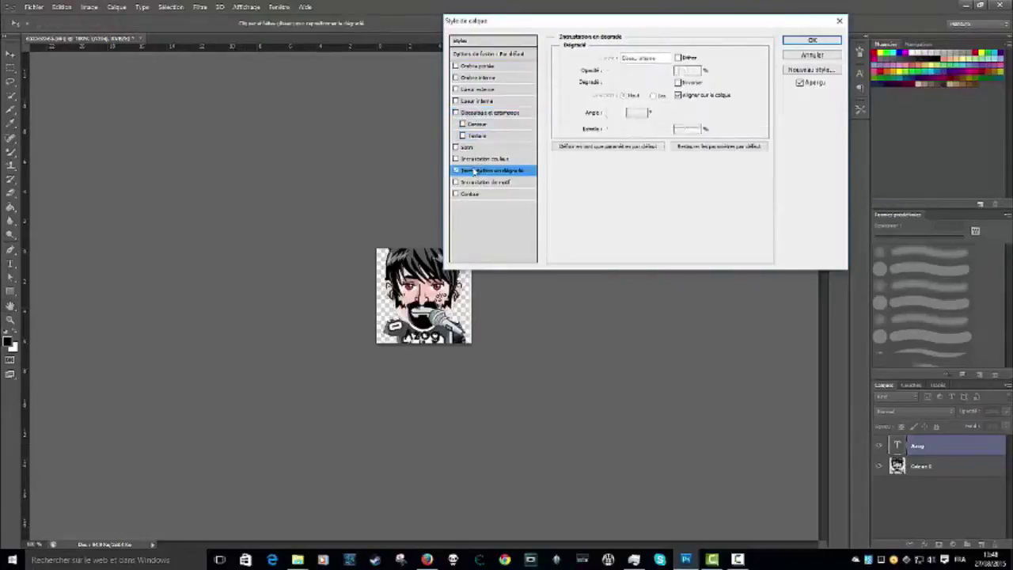
{"action": "left_click", "coordinate": [633, 83]}
{"action": "left_click", "coordinate": [582, 76]}
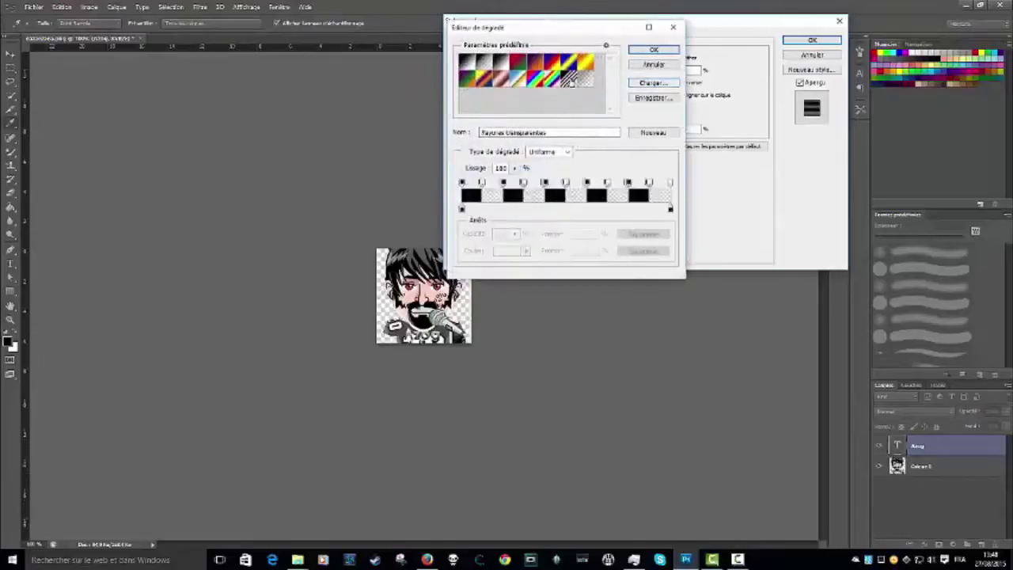
{"action": "left_click", "coordinate": [568, 78]}
{"action": "left_click", "coordinate": [530, 83]}
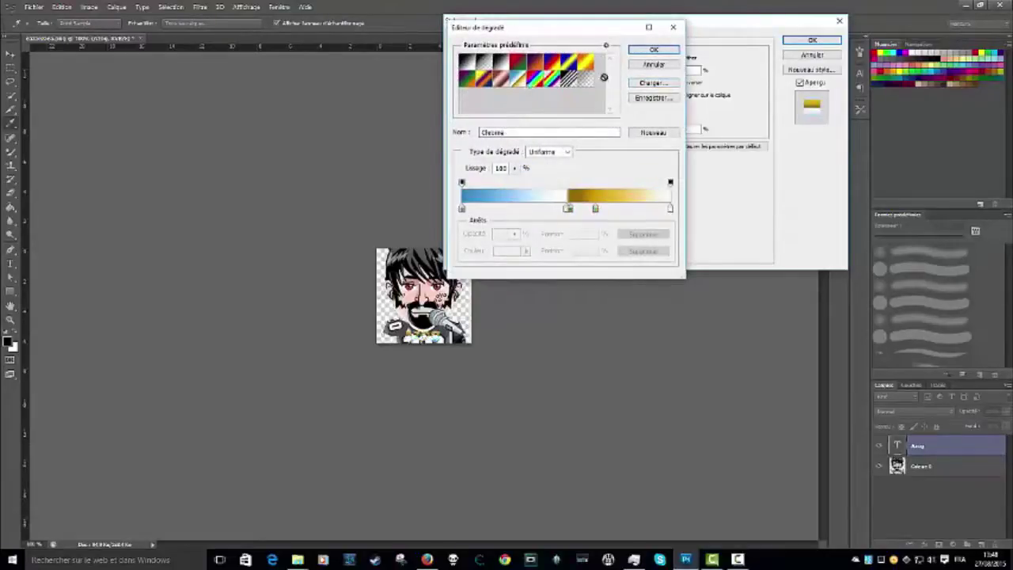
{"action": "left_click", "coordinate": [654, 49]}
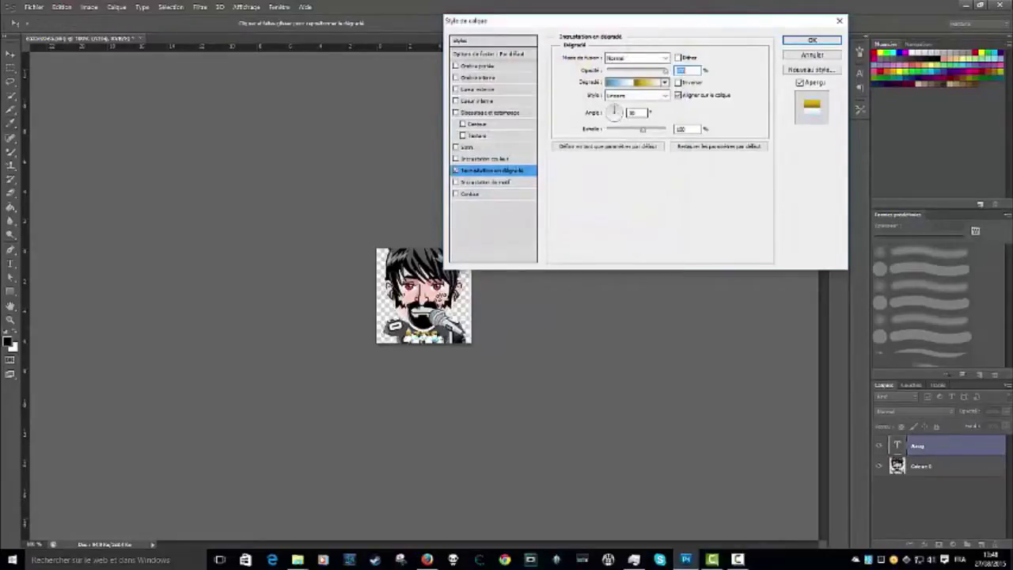
- Rotate the gradient overlay to a diagonal angle and reposition it within the text
{"action": "left_click_drag", "start_coordinate": [611, 114], "coordinate": [605, 110]}
{"action": "left_click_drag", "start_coordinate": [443, 339], "coordinate": [429, 335]}
{"action": "left_click_drag", "start_coordinate": [614, 115], "coordinate": [600, 136]}
{"action": "left_click_drag", "start_coordinate": [427, 342], "coordinate": [426, 338]}
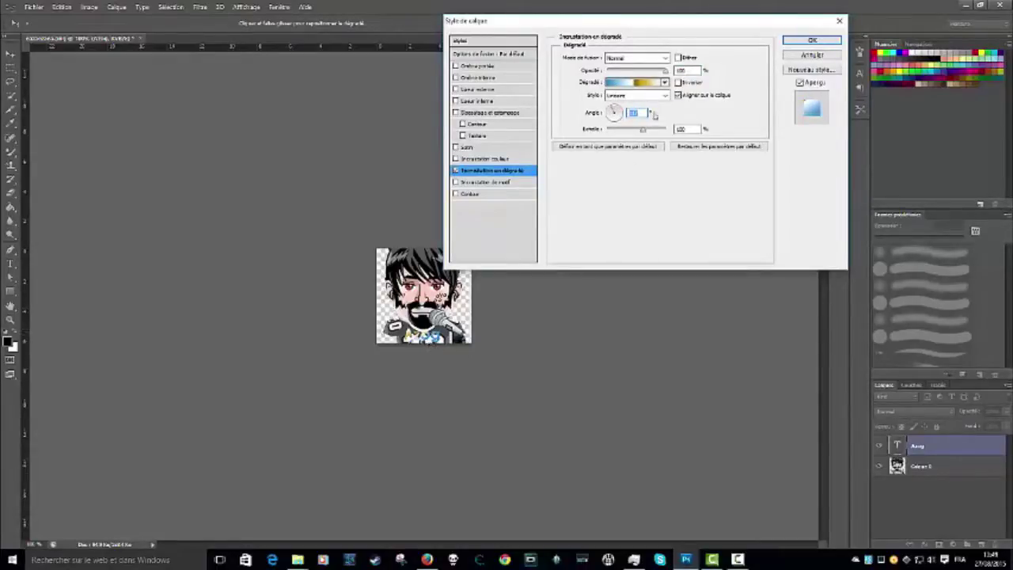
- Try a pattern overlay on the text, then apply the layer style with only the gradient overlay enabled
{"action": "left_click", "coordinate": [467, 182]}
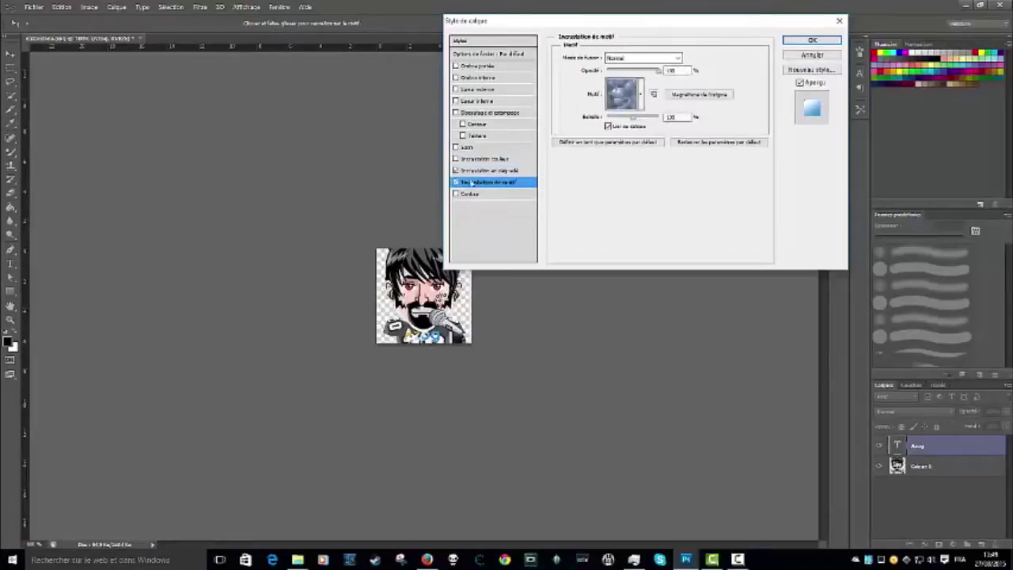
{"action": "left_click", "coordinate": [457, 171]}
{"action": "left_click", "coordinate": [457, 171]}
{"action": "left_click", "coordinate": [457, 182]}
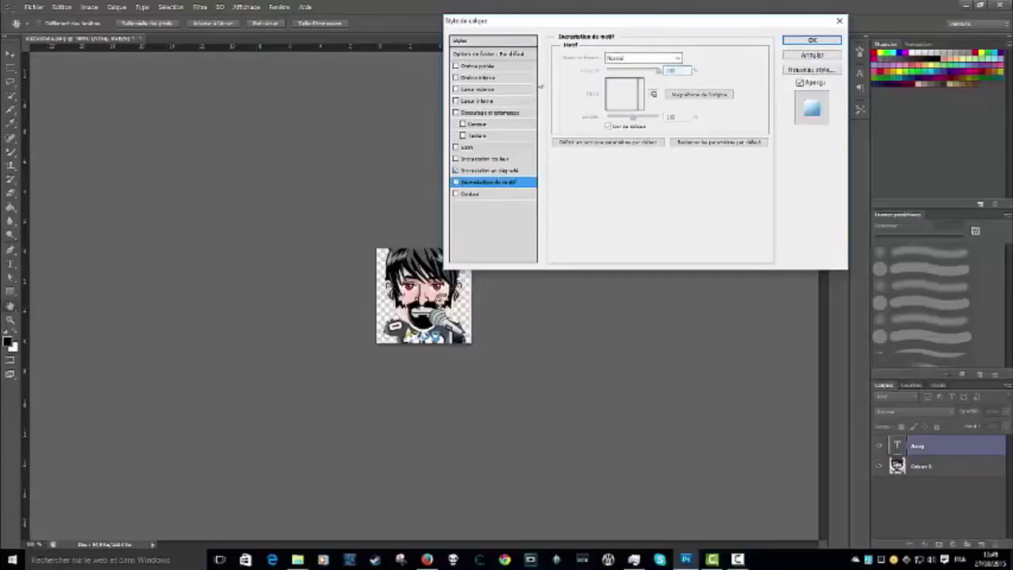
{"action": "left_click", "coordinate": [812, 41]}
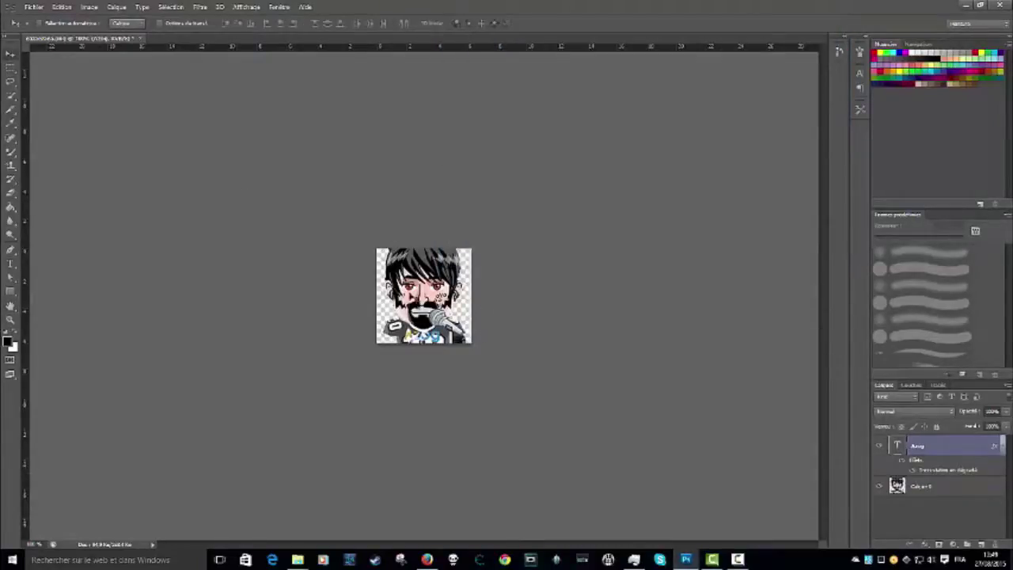
- Set up a Save for Web export as JPEG at maximum quality with an image size of 250 by 250 px
{"action": "left_click", "coordinate": [34, 7]}
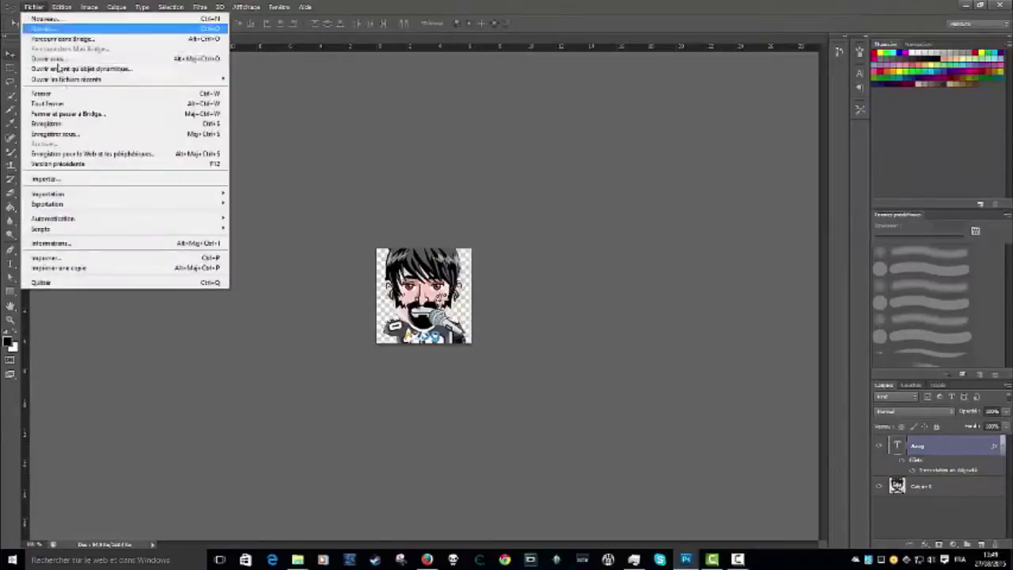
{"action": "left_click", "coordinate": [67, 154]}
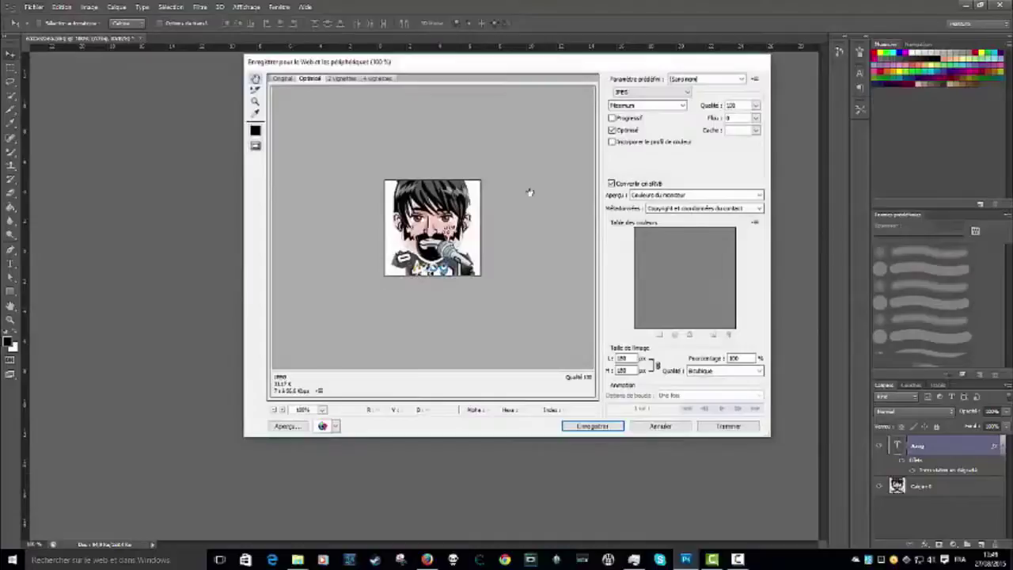
{"action": "left_click", "coordinate": [651, 92]}
{"action": "left_click", "coordinate": [644, 98]}
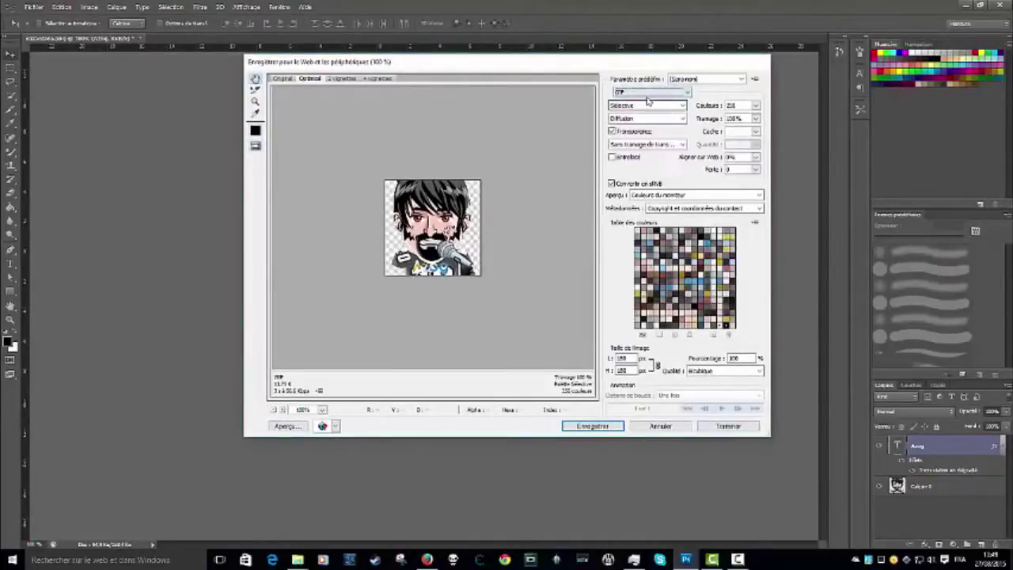
{"action": "left_click", "coordinate": [644, 93]}
{"action": "left_click", "coordinate": [645, 103]}
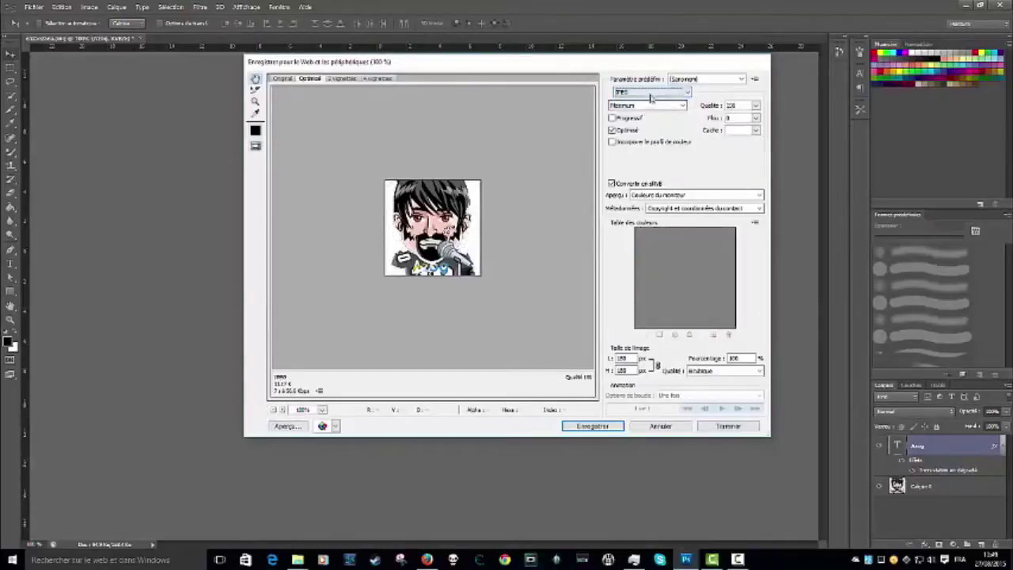
{"action": "left_click", "coordinate": [625, 357]}
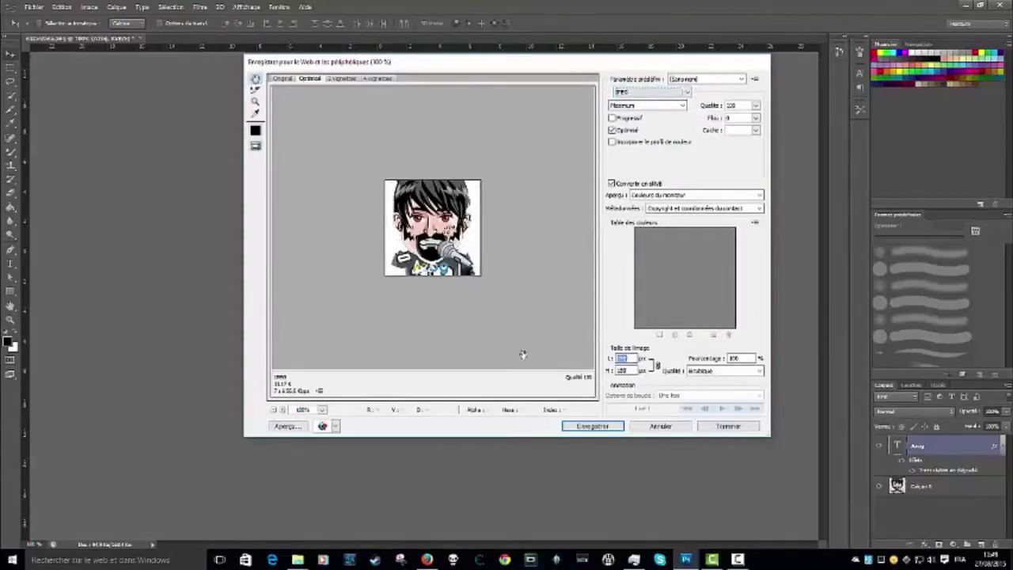
{"action": "type", "text": "256"}
{"action": "left_click", "coordinate": [626, 371]}
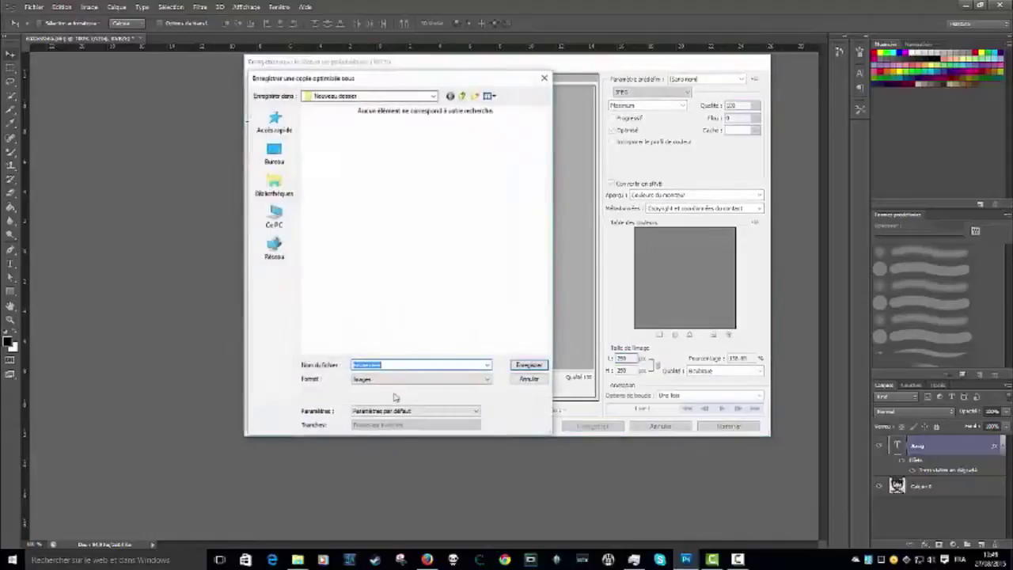
- Save the optimized copy as eazaezaea.jpg in Nouveau dossier on the desktop (Bureau)
{"action": "left_click", "coordinate": [274, 155]}
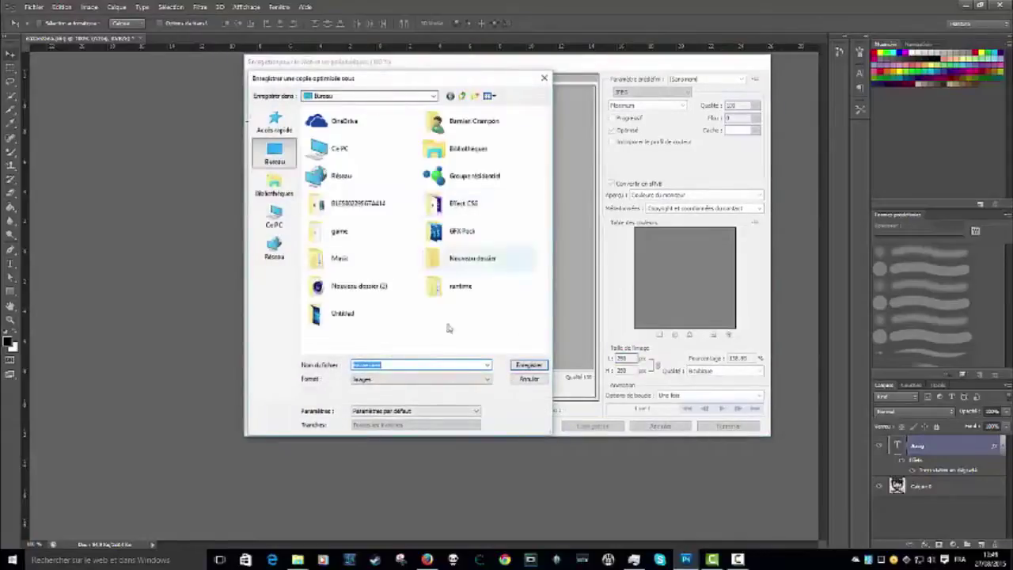
{"action": "double_click", "coordinate": [469, 263]}
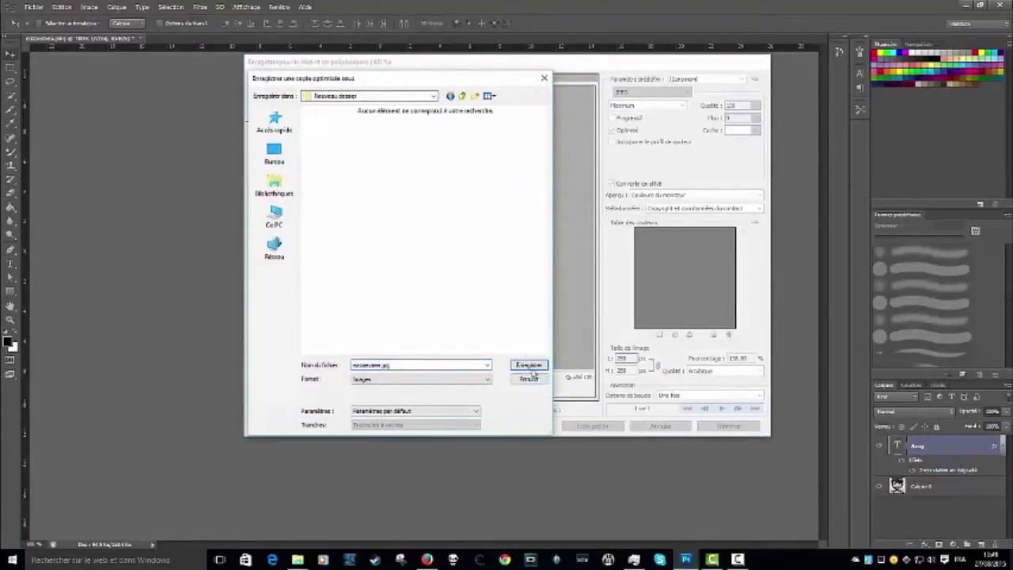
{"action": "left_click", "coordinate": [528, 365]}
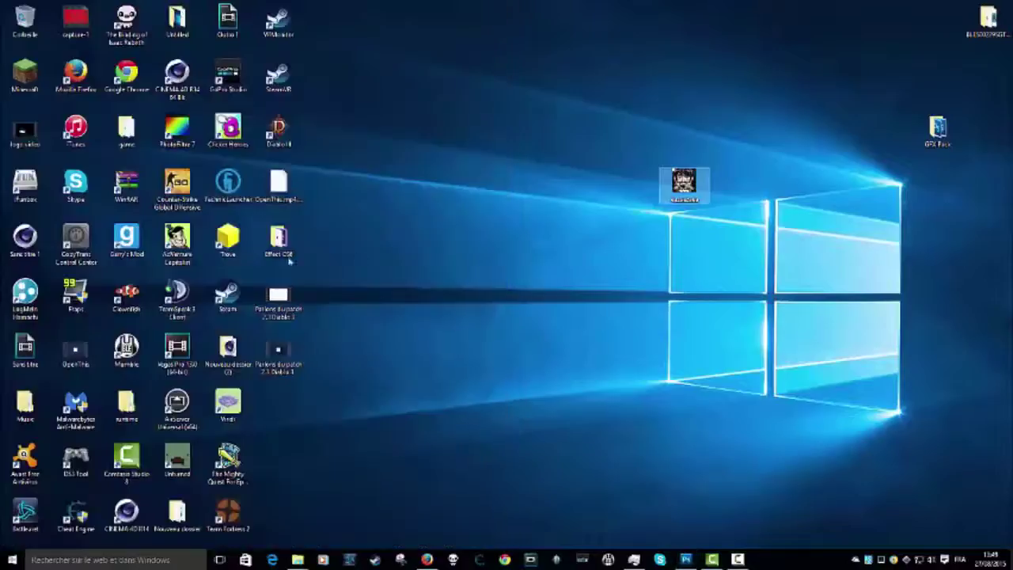
- Switch to Firefox and upload the exported eazaezaea image from Nouveau dossier as the new Google+ profile photo
{"action": "left_click", "coordinate": [427, 559]}
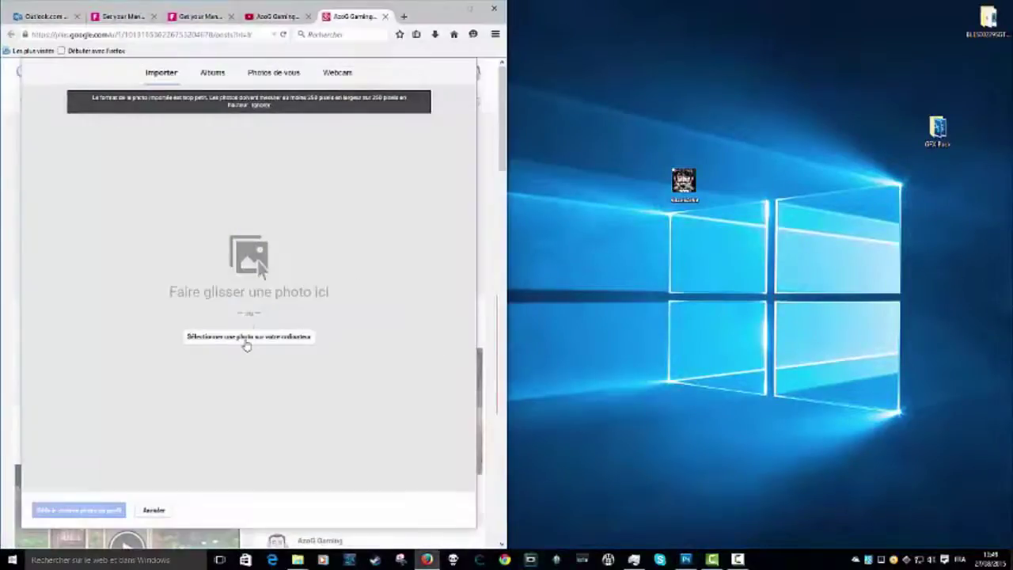
{"action": "left_click", "coordinate": [246, 341]}
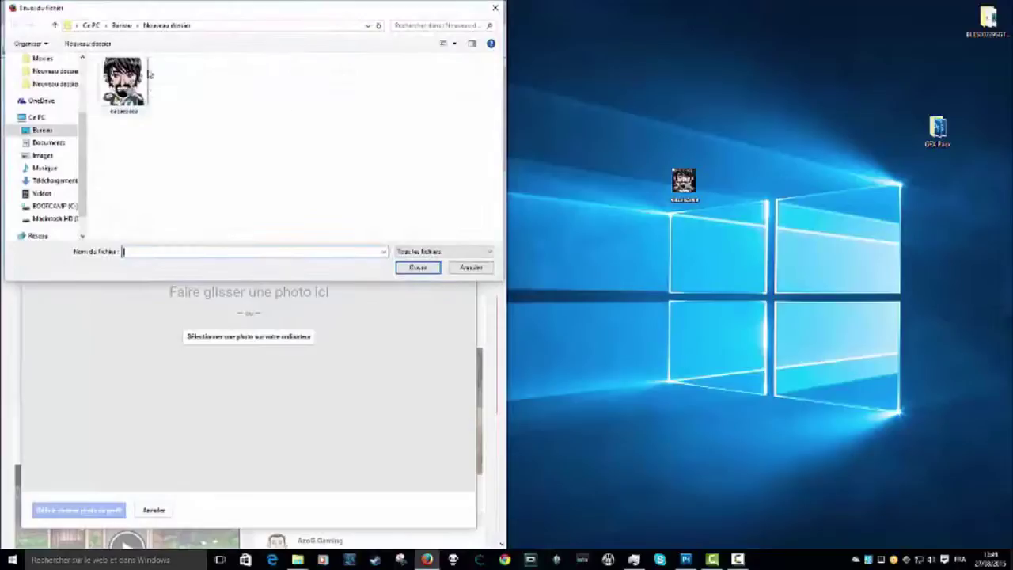
{"action": "left_click", "coordinate": [120, 26]}
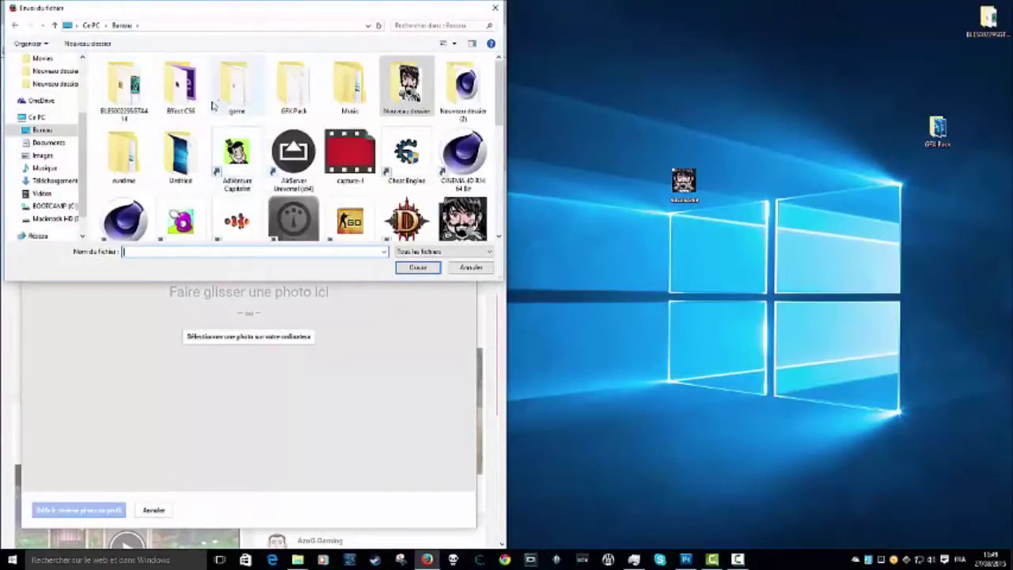
{"action": "type", "text": "n"}
{"action": "left_click", "coordinate": [192, 261]}
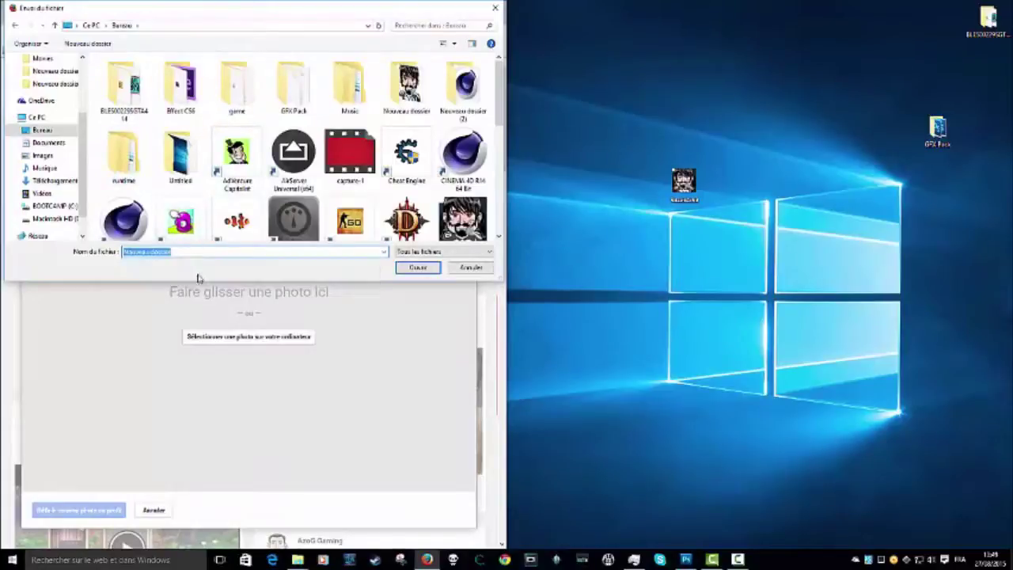
{"action": "left_click", "coordinate": [418, 267]}
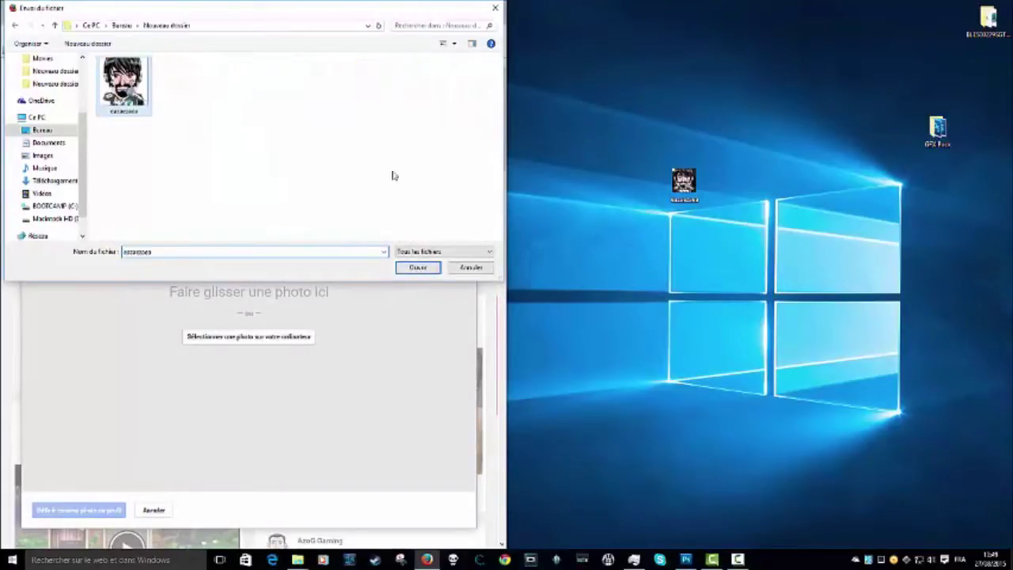
{"action": "left_click", "coordinate": [425, 269]}
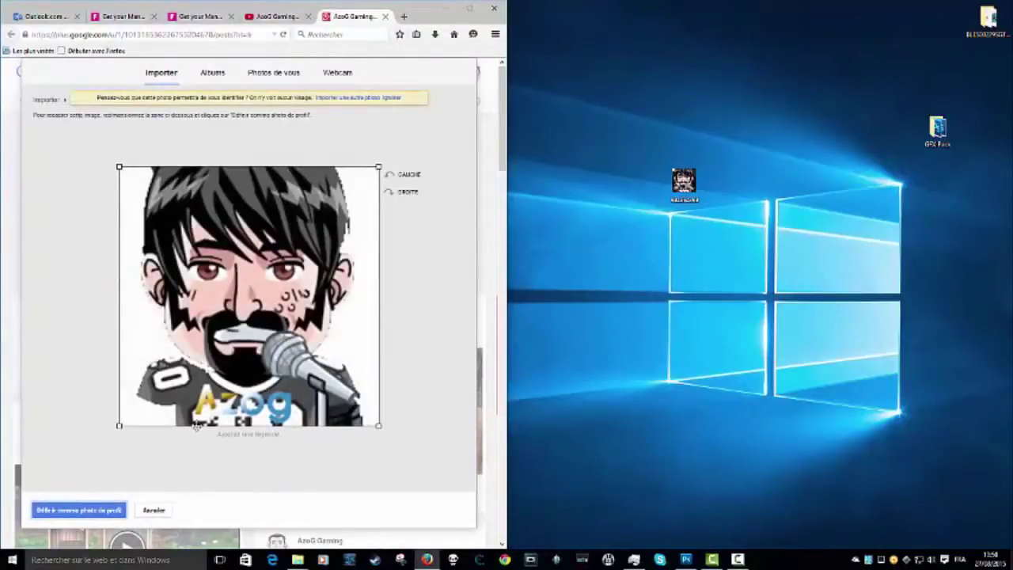
- Set the uploaded avatar as the profile photo and decline to share a post about it
{"action": "left_click", "coordinate": [79, 511]}
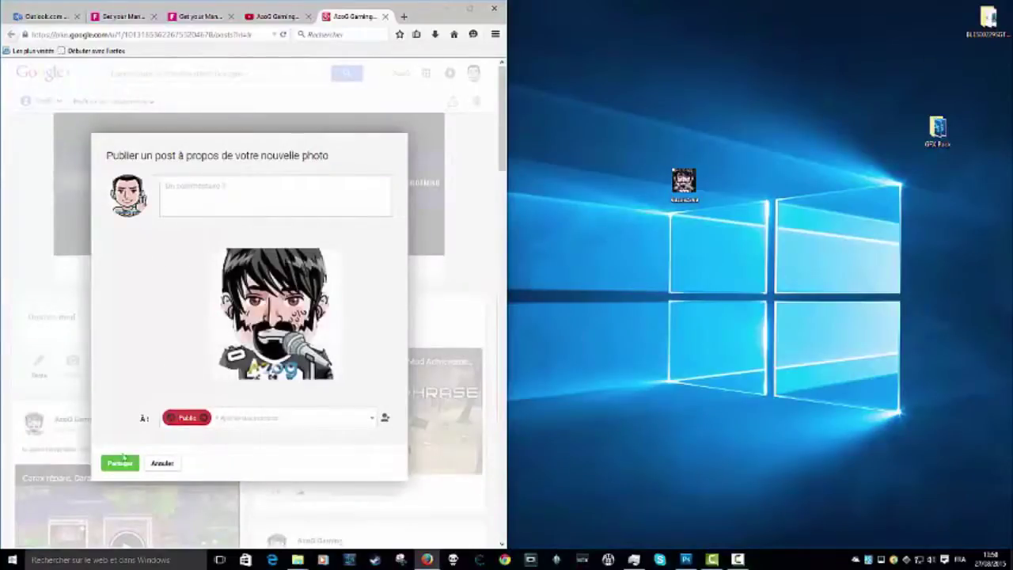
{"action": "left_click", "coordinate": [170, 465]}
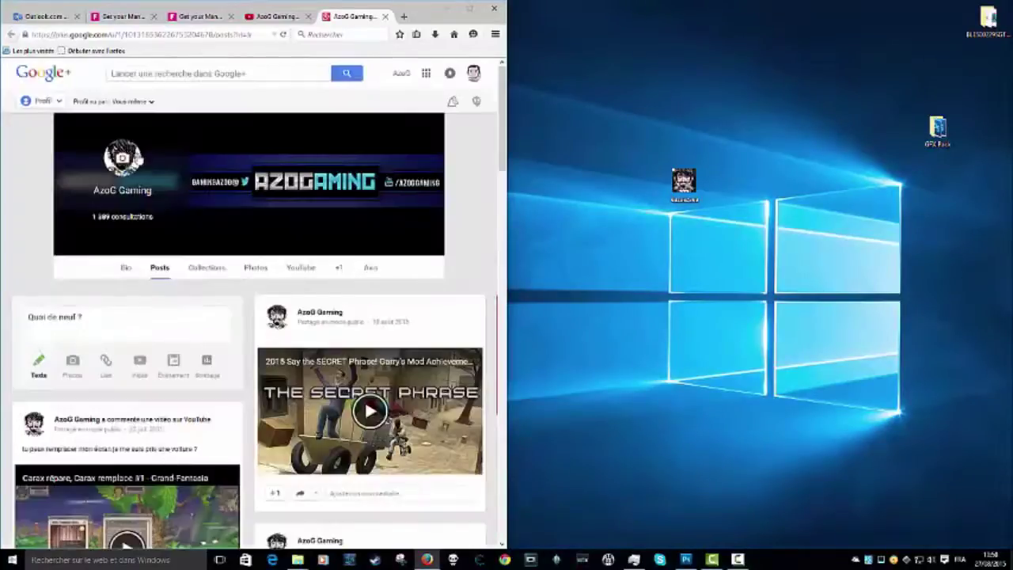
- Open the profile photo chooser again from the Google+ profile page
{"action": "left_click", "coordinate": [124, 161]}
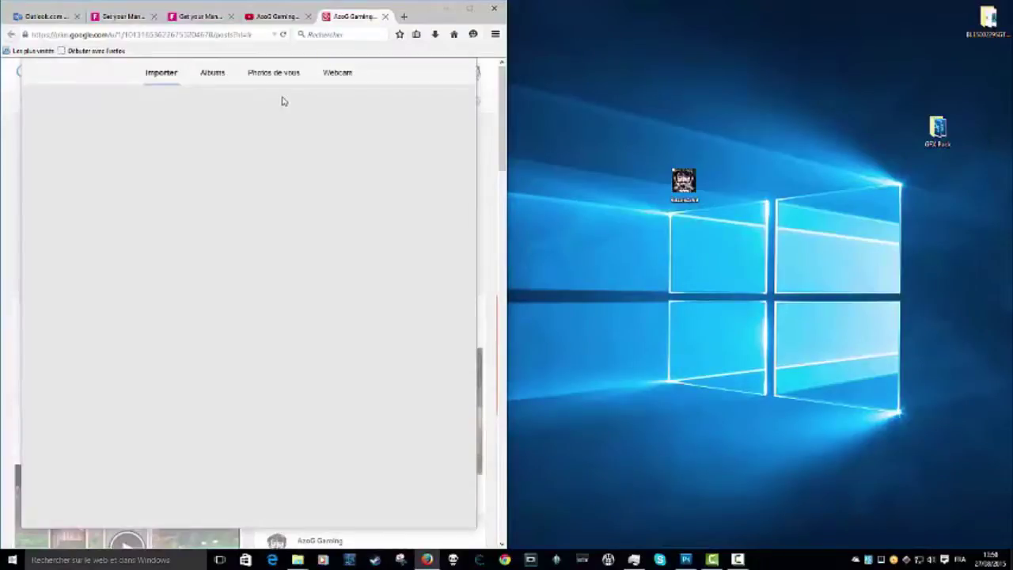